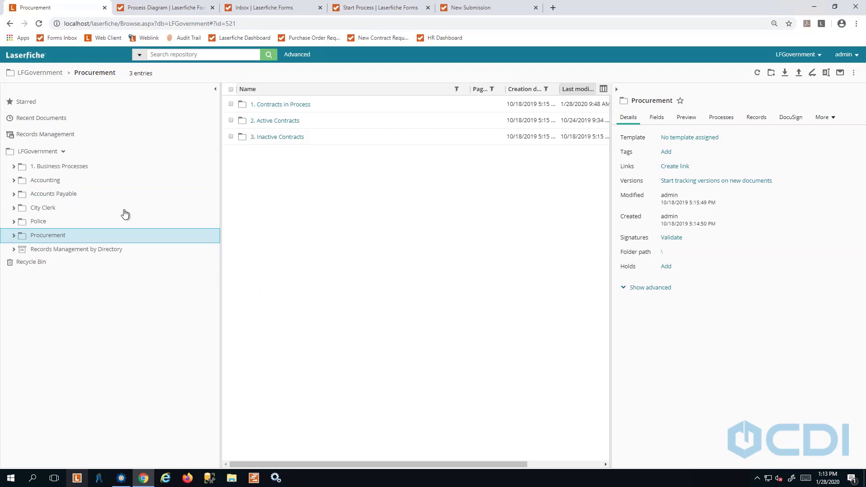
# Step: Expand the Procurement folder and look through its Contracts in Process and Active Contracts subfolders
pyautogui.click(14, 236)
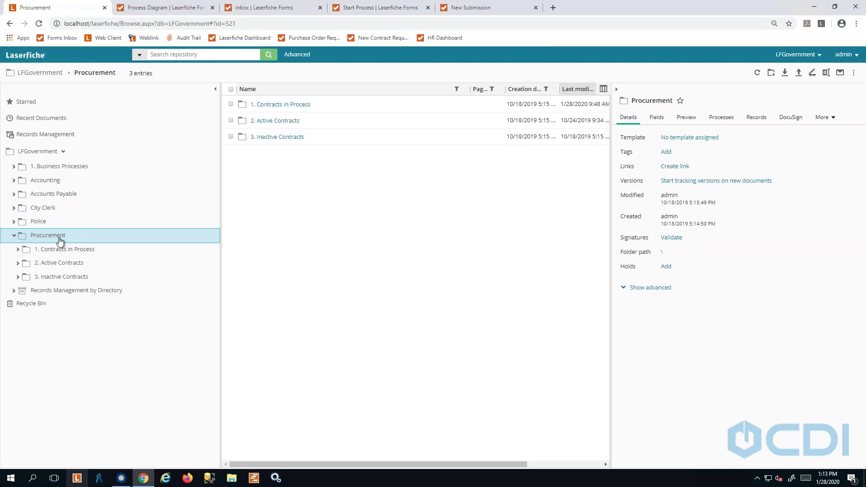
pyautogui.click(18, 249)
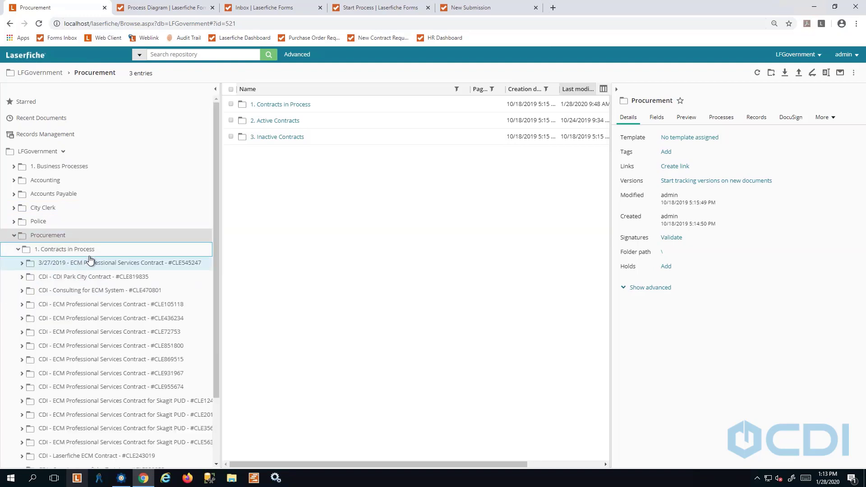
pyautogui.scroll(-2, 97, 374)
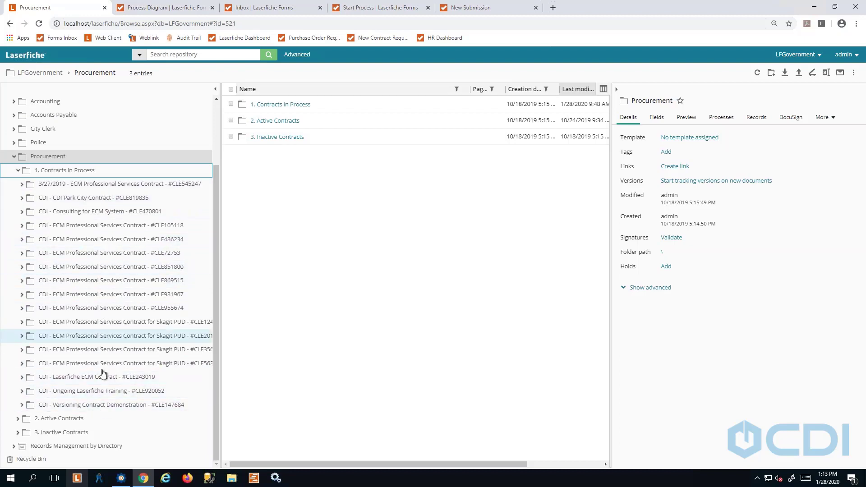
pyautogui.click(22, 421)
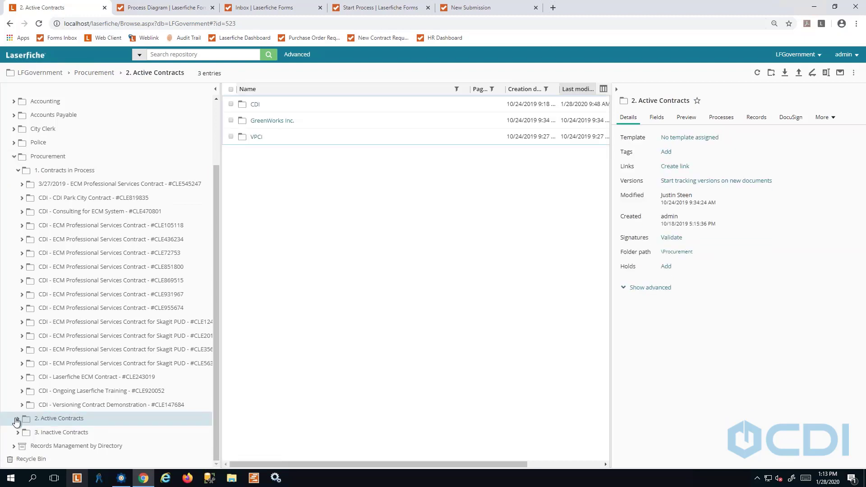
pyautogui.click(17, 420)
pyautogui.scroll(-1, 38, 424)
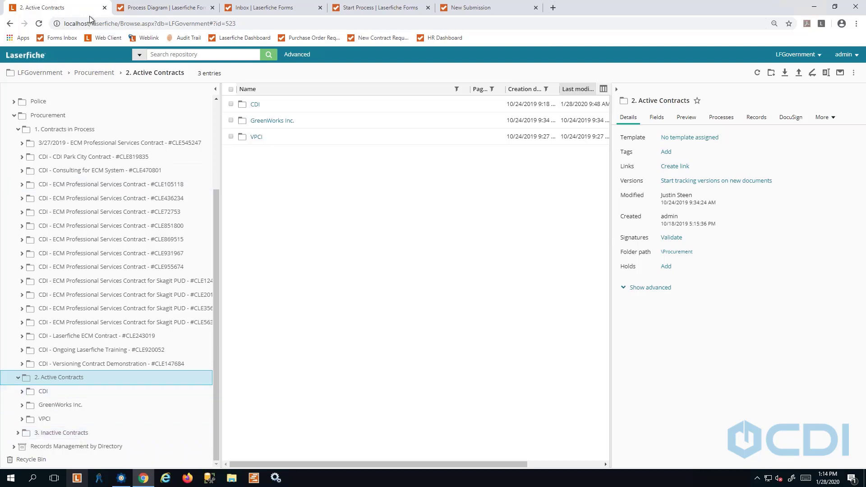
# Step: Review the New Contract Request process diagram through the Departmental Review stage, and check the open tasks in the Forms inbox
pyautogui.click(149, 13)
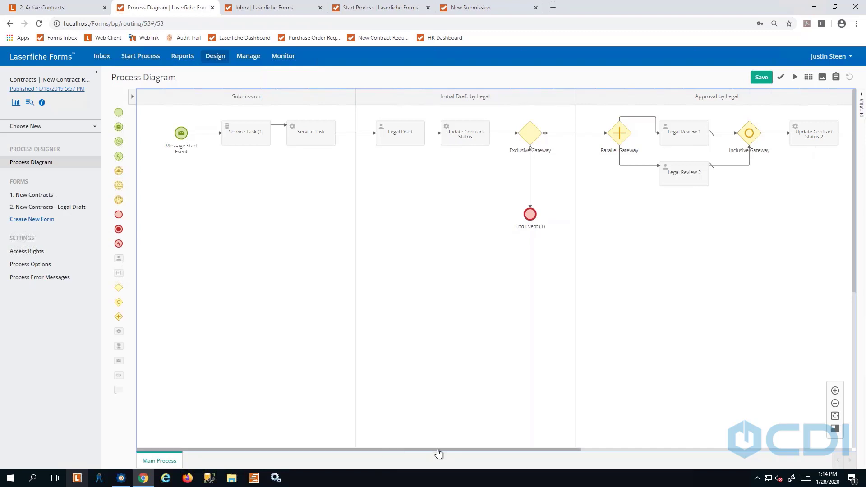
pyautogui.moveTo(438, 453); pyautogui.dragTo(551, 319)
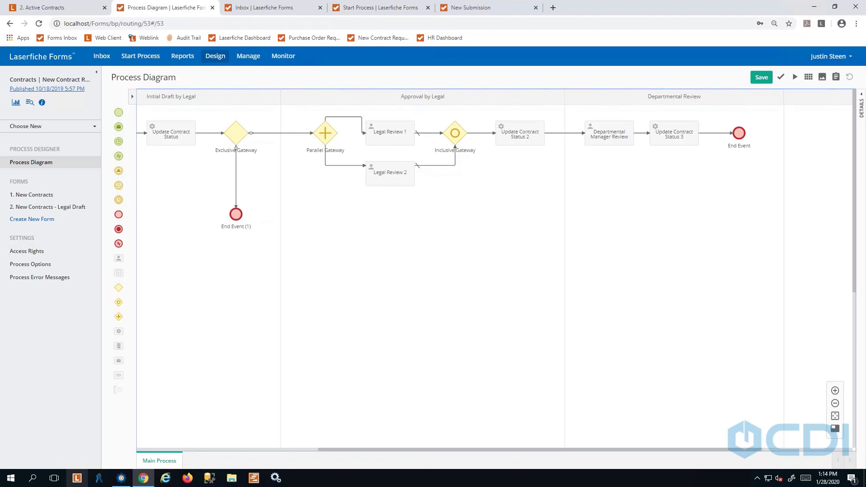
pyautogui.click(266, 10)
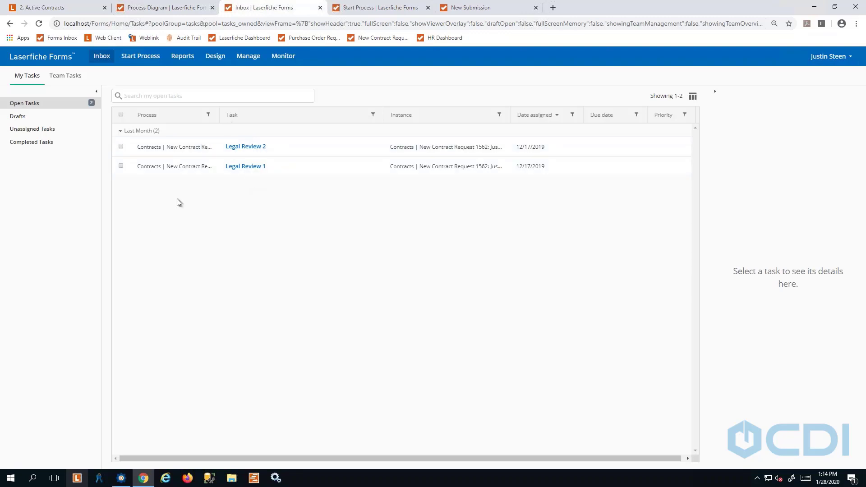
# Step: Bring up the New Contract Request submission form and look over the Department options, keeping Clerk of Council
pyautogui.click(374, 8)
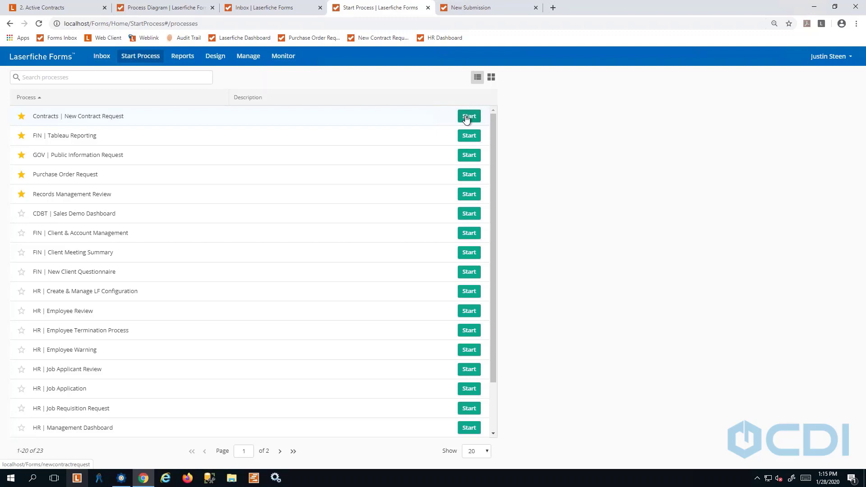
pyautogui.click(489, 8)
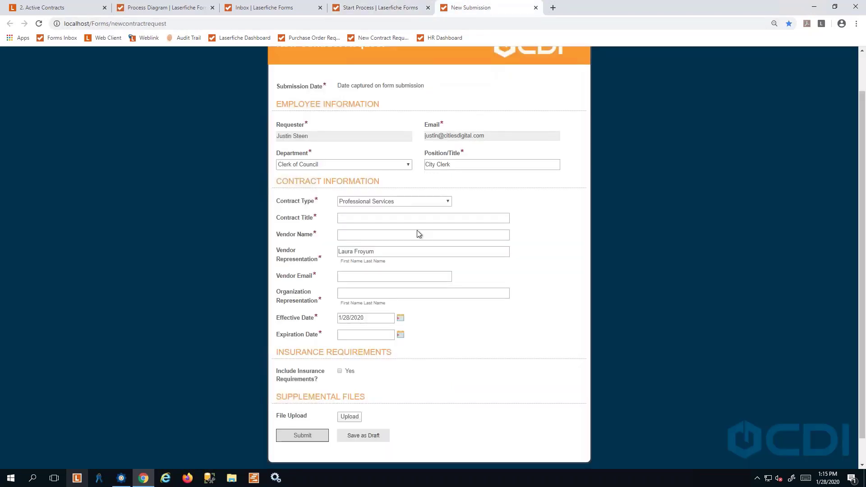
pyautogui.scroll(1, 456, 265)
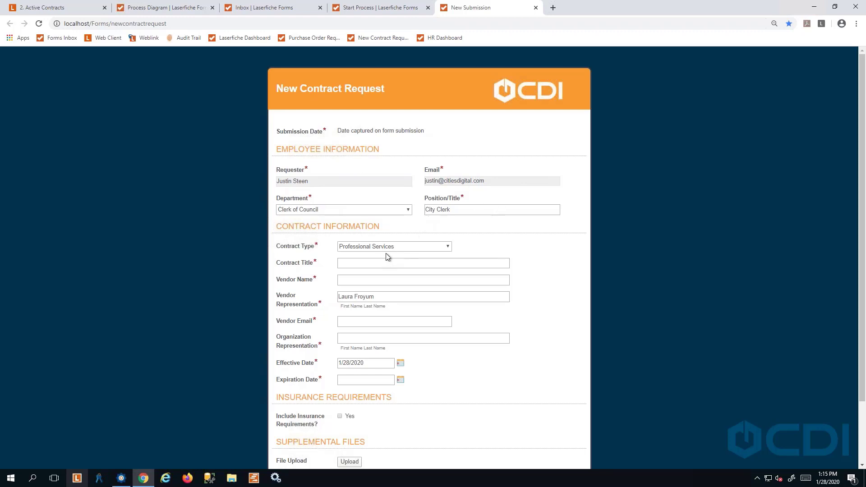
pyautogui.click(408, 212)
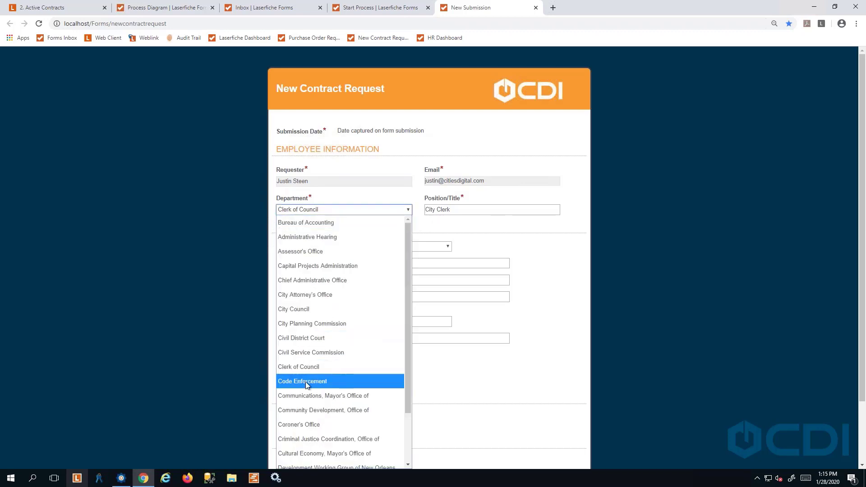
pyautogui.click(466, 219)
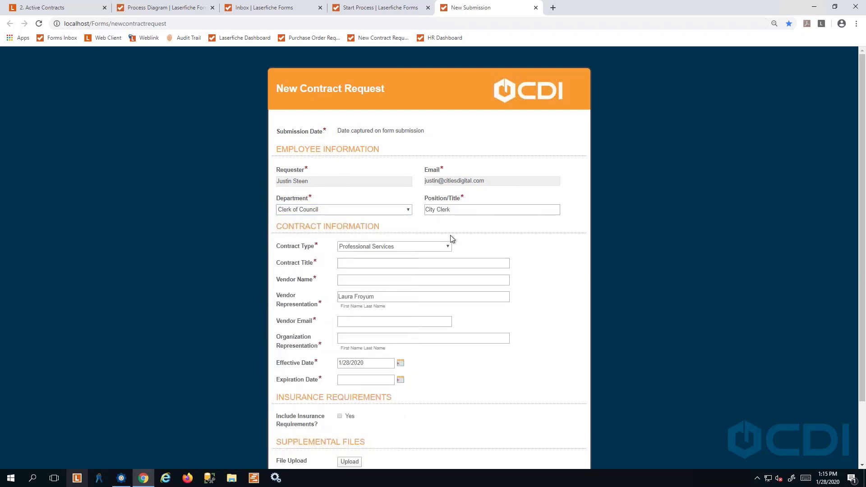
# Step: Set the contract type to Professional Services and title the contract "Laserfiche Workflow Automation – HR Department"
pyautogui.click(441, 249)
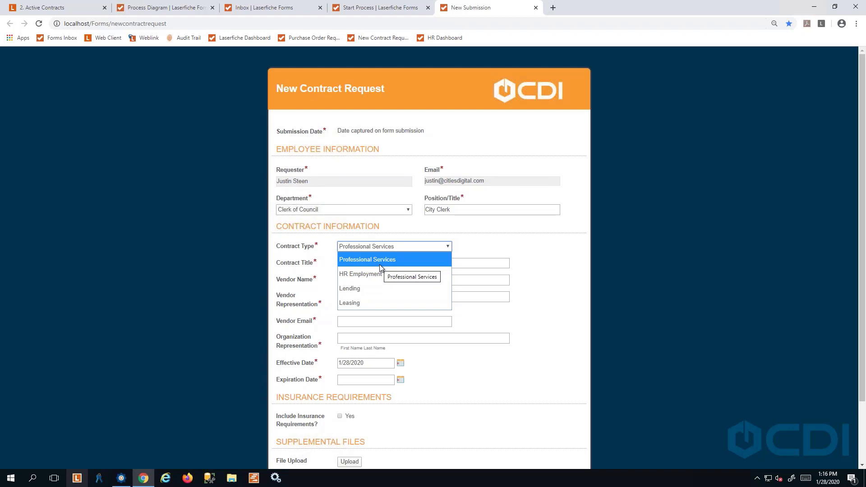
pyautogui.click(379, 264)
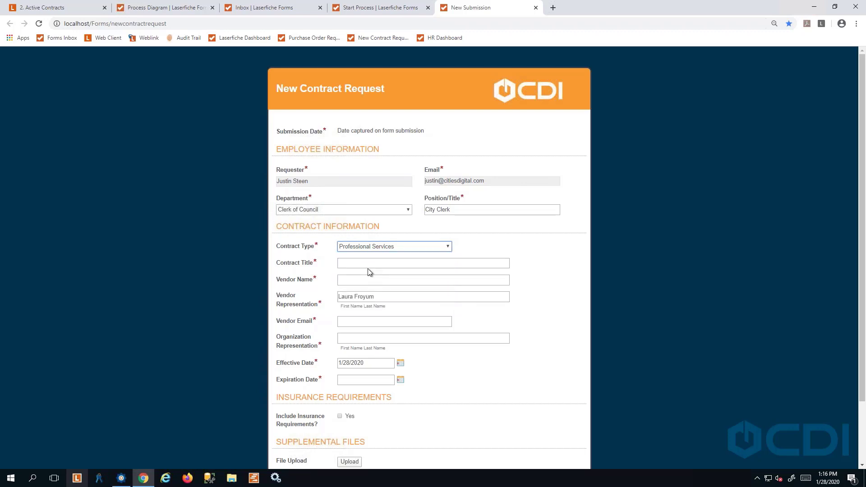
pyautogui.click(368, 267)
pyautogui.write('Laserfiche Workflow Automation – HR Department')
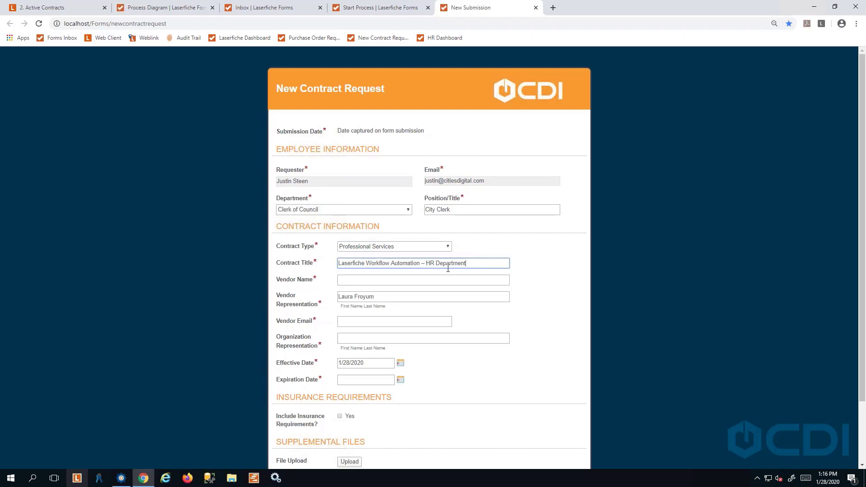
# Step: Enter CDI as the vendor name and fill in the vendor's e-mail, keeping the prefilled vendor representative
pyautogui.click(405, 280)
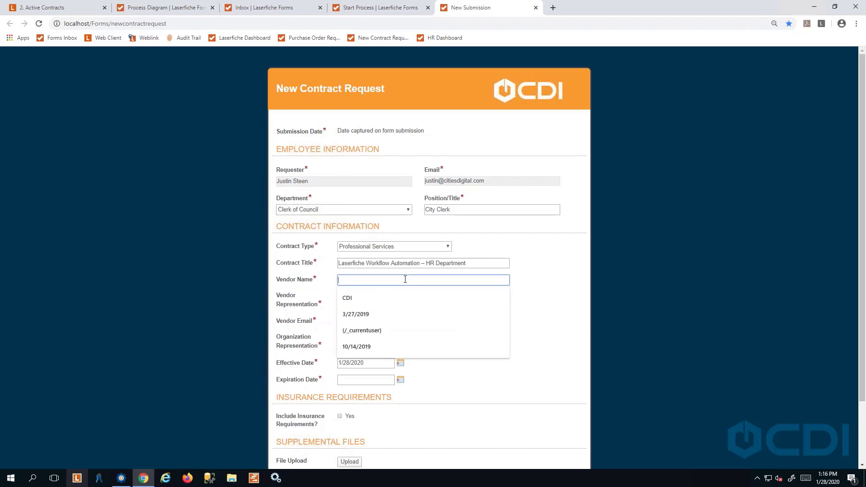
pyautogui.write('CDI')
pyautogui.press('Tab')
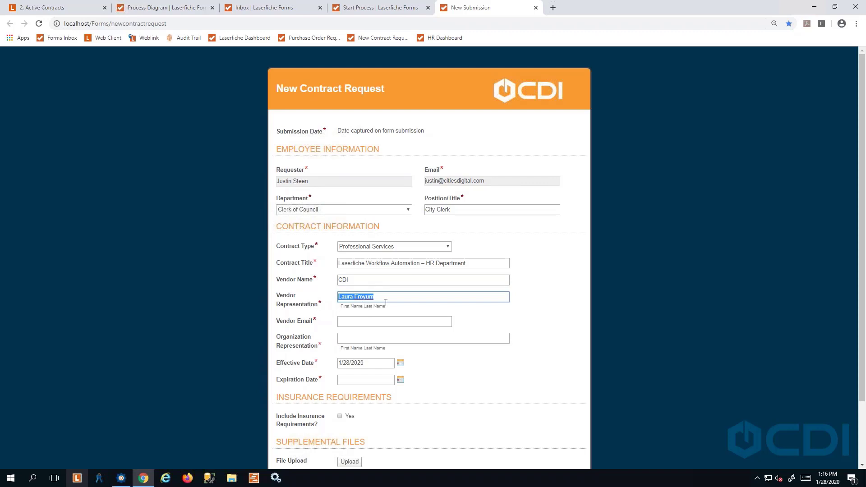
pyautogui.click(349, 319)
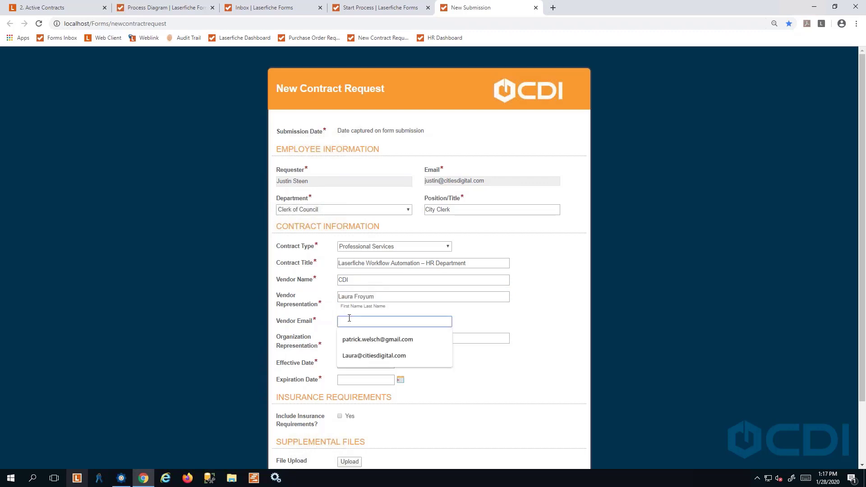
pyautogui.click(358, 354)
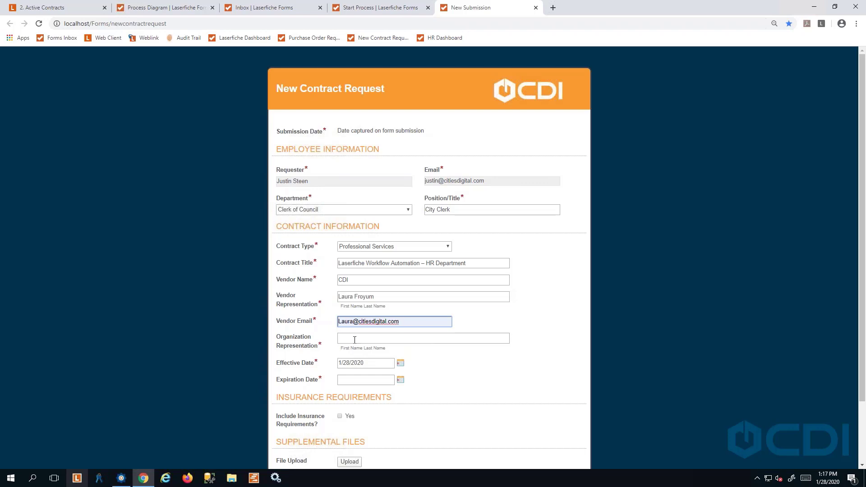
# Step: Enter the organization representative's full name and set the contract's expiration date to 1/31/2020
pyautogui.click(355, 339)
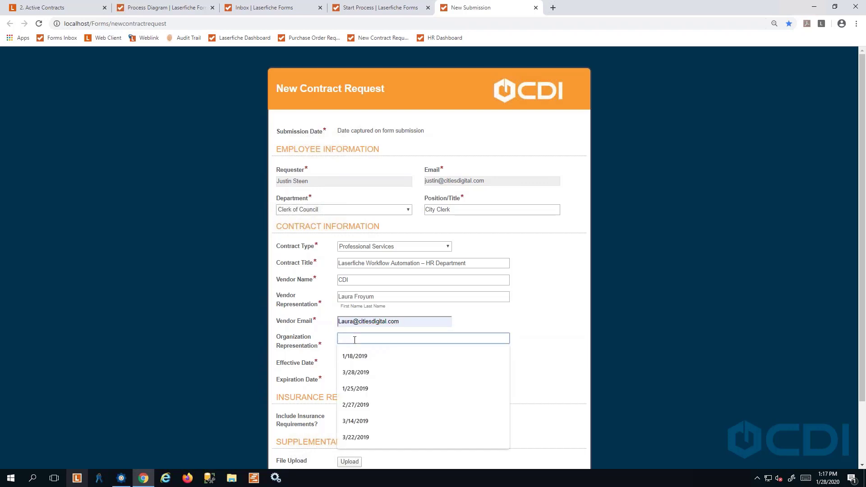
pyautogui.write('Jon Doe')
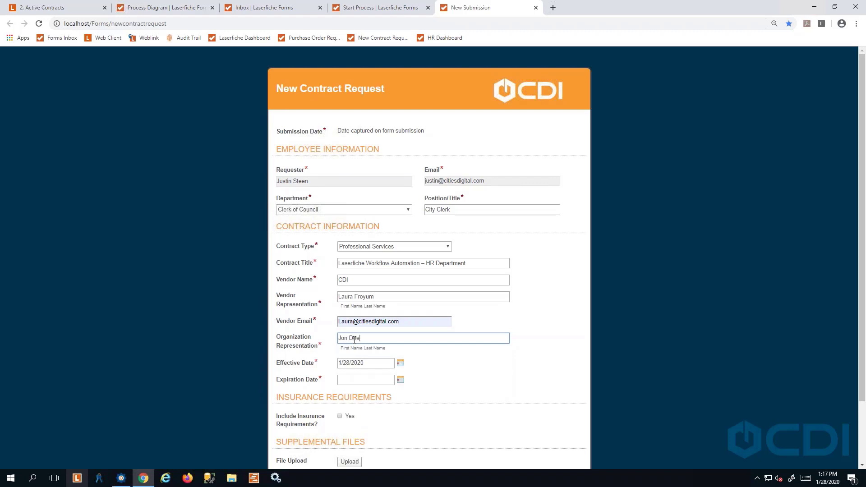
pyautogui.press('Tab')
pyautogui.click(500, 372)
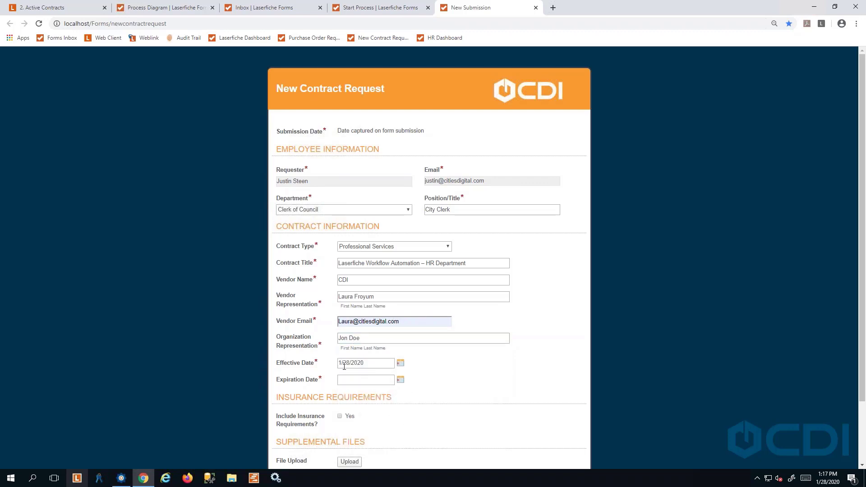
pyautogui.click(400, 380)
pyautogui.click(420, 366)
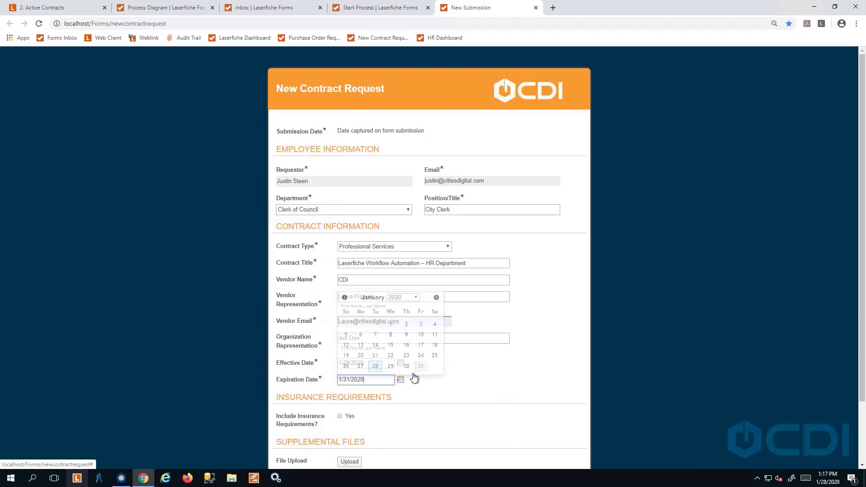
pyautogui.click(467, 379)
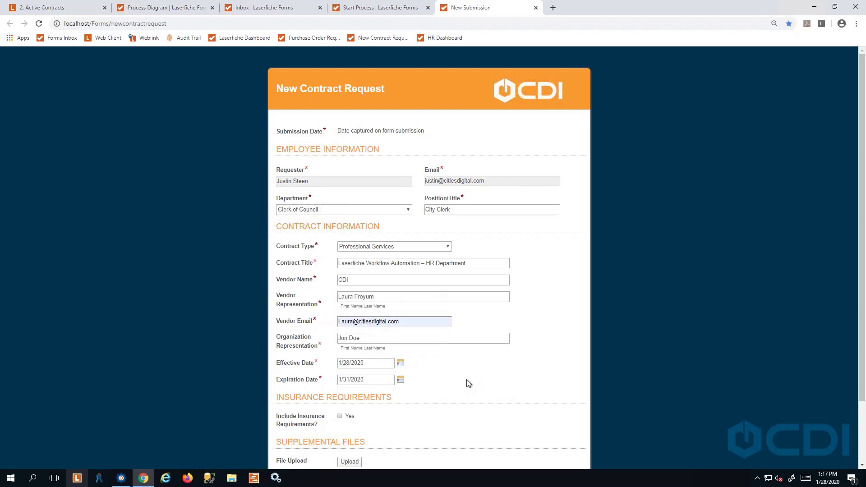
# Step: Include insurance requirements in the request and set Commercial General Liability to $500,000,000.00
pyautogui.scroll(-1, 467, 380)
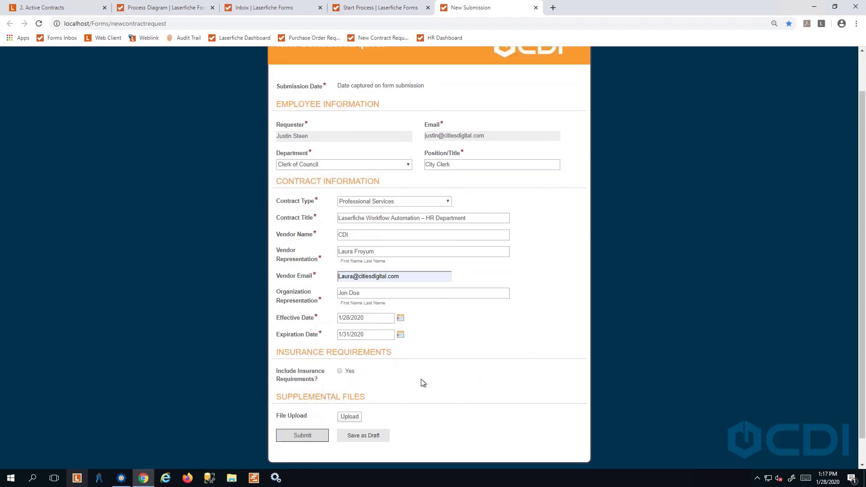
pyautogui.click(339, 372)
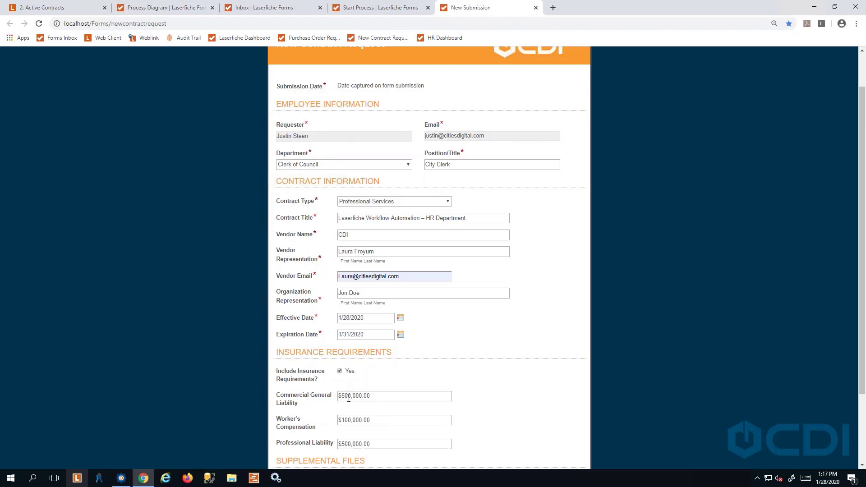
pyautogui.scroll(-1, 349, 398)
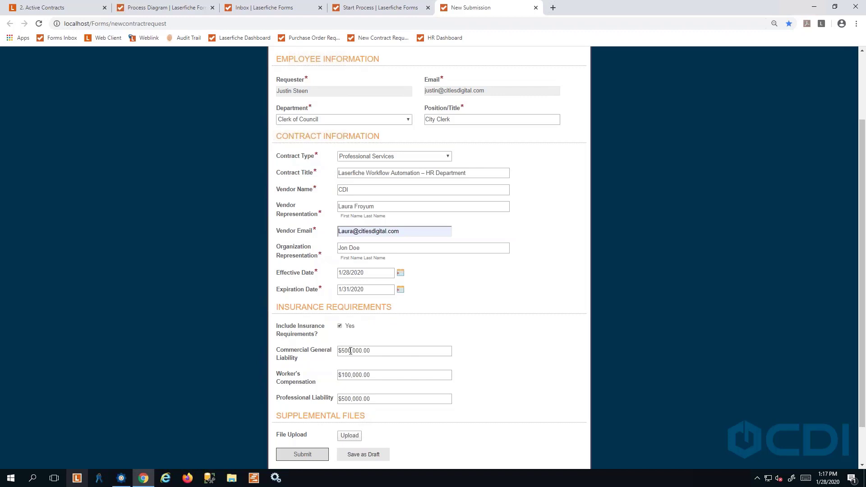
pyautogui.moveTo(350, 351); pyautogui.dragTo(340, 351)
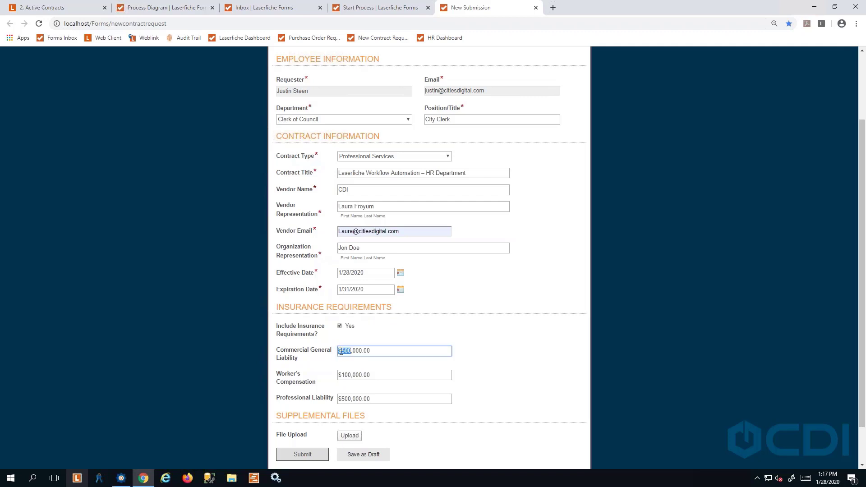
pyautogui.click(350, 351)
pyautogui.write(',000')
# Step: Set Worker's Compensation to $150,000.00 and Professional Liability to $555,000.00
pyautogui.click(343, 375)
pyautogui.moveTo(345, 375); pyautogui.dragTo(350, 376)
pyautogui.write('50')
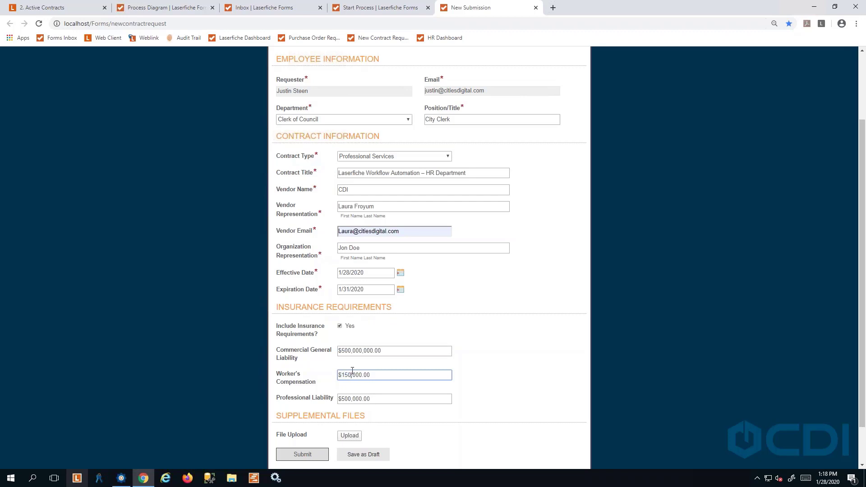
pyautogui.click(344, 400)
pyautogui.moveTo(344, 400); pyautogui.dragTo(351, 399)
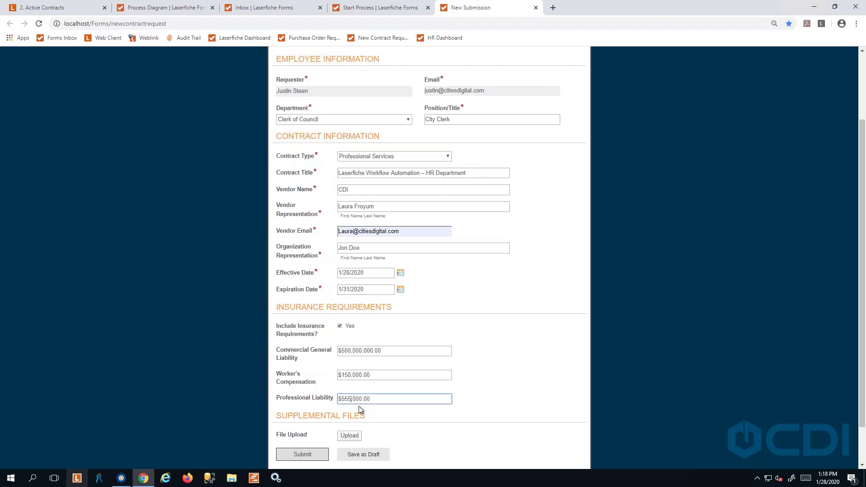
pyautogui.click(568, 352)
# Step: Submit the contract request with insurance requirements included, and review the Legal Draft task form down to its contract folder and document links
pyautogui.click(340, 327)
pyautogui.click(341, 343)
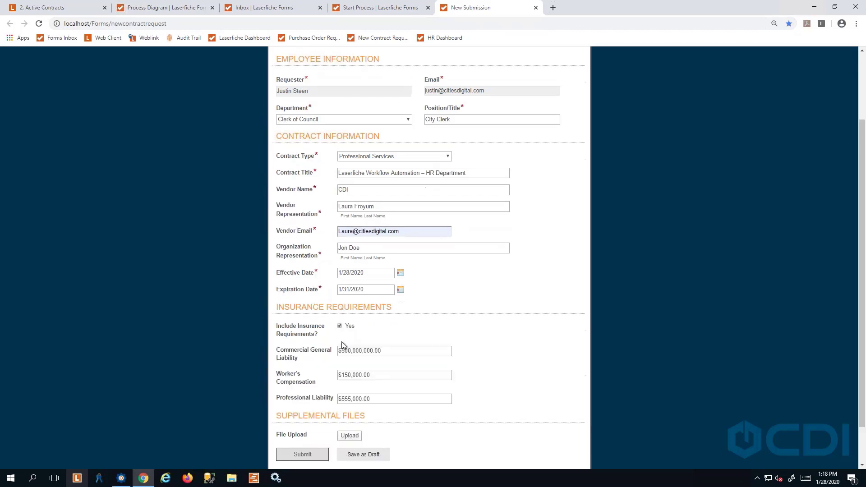
pyautogui.scroll(-1, 342, 345)
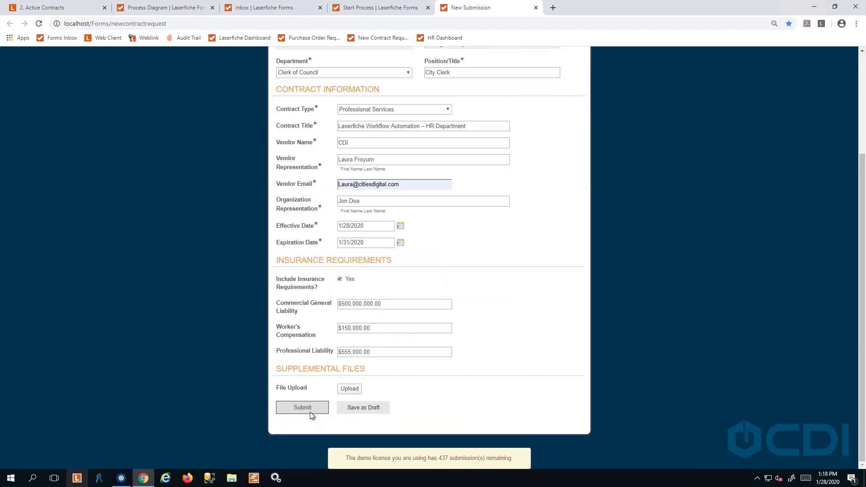
pyautogui.click(310, 411)
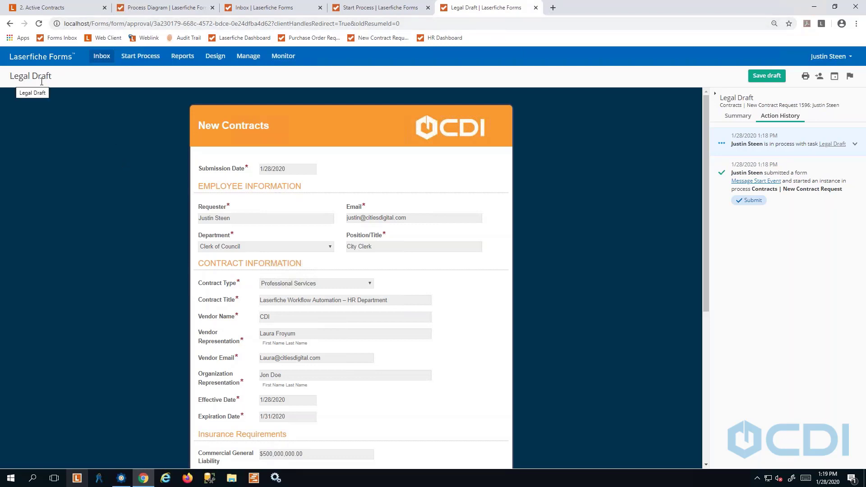
pyautogui.scroll(-6, 496, 269)
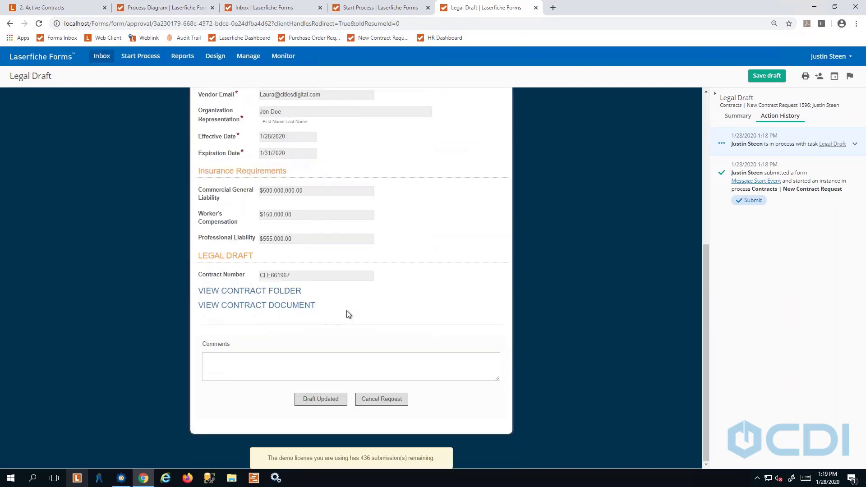
# Step: Look over the Legal Draft form and view the contents of the request's contract folder in the repository
pyautogui.scroll(3, 406, 312)
pyautogui.scroll(3, 411, 297)
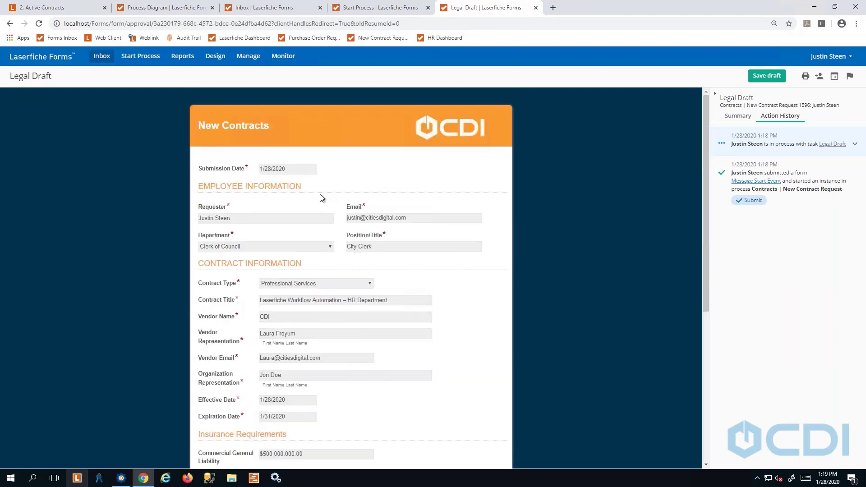
pyautogui.scroll(-5, 315, 186)
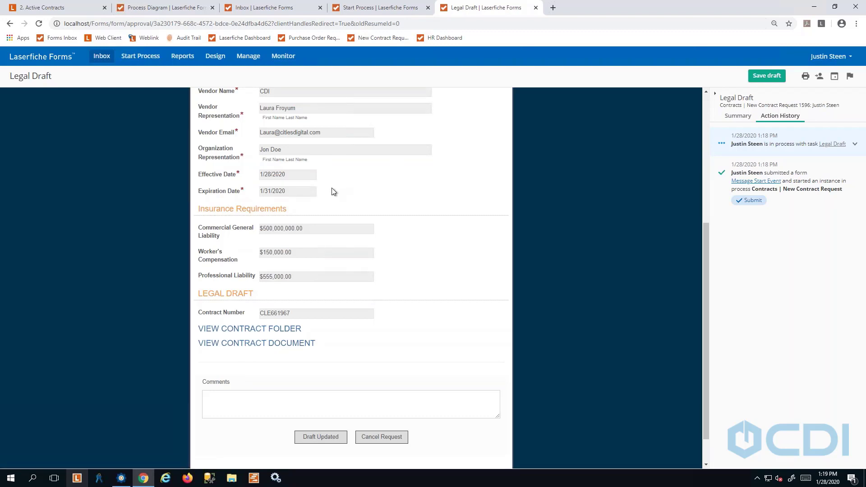
pyautogui.scroll(5, 335, 192)
pyautogui.scroll(-4, 201, 427)
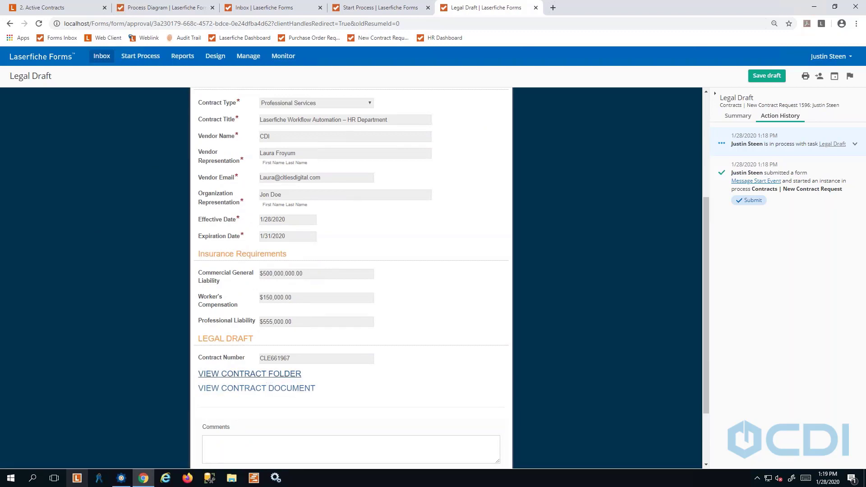
pyautogui.click(249, 373)
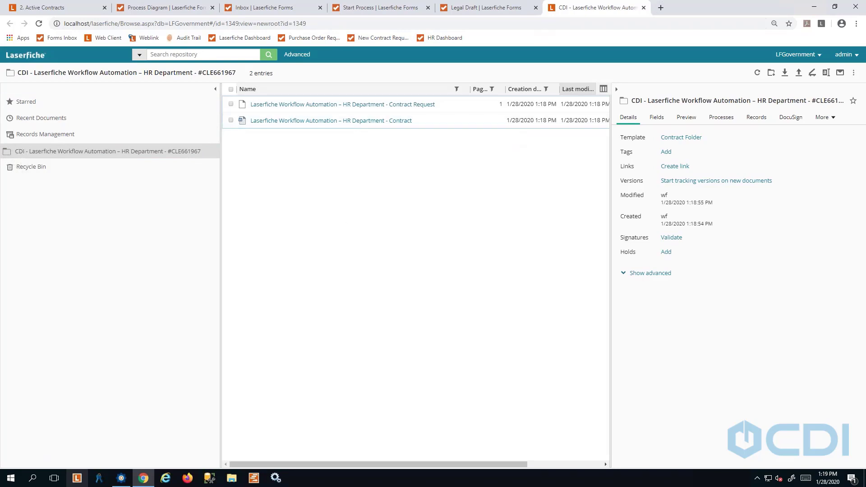
pyautogui.click(509, 12)
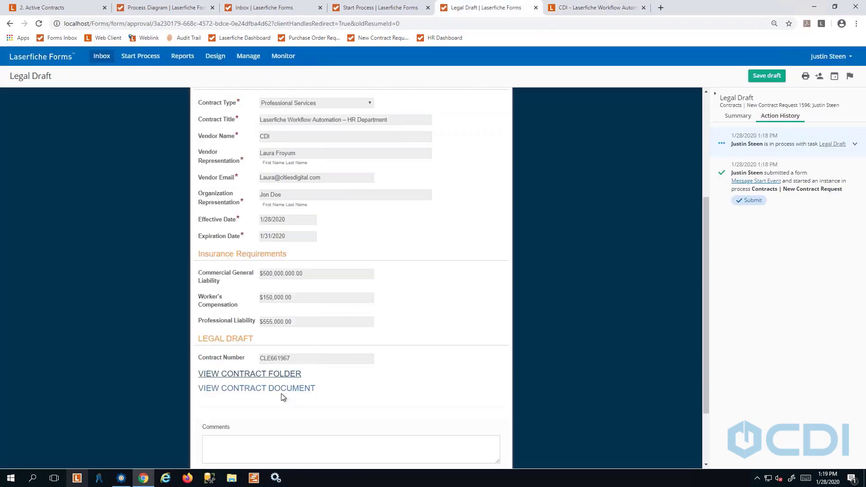
pyautogui.click(645, 9)
# Step: Open the contract document in Word and replace "CITY OF NEW ORLEANS" in the opening heading with "Greatest Team!"
pyautogui.click(296, 389)
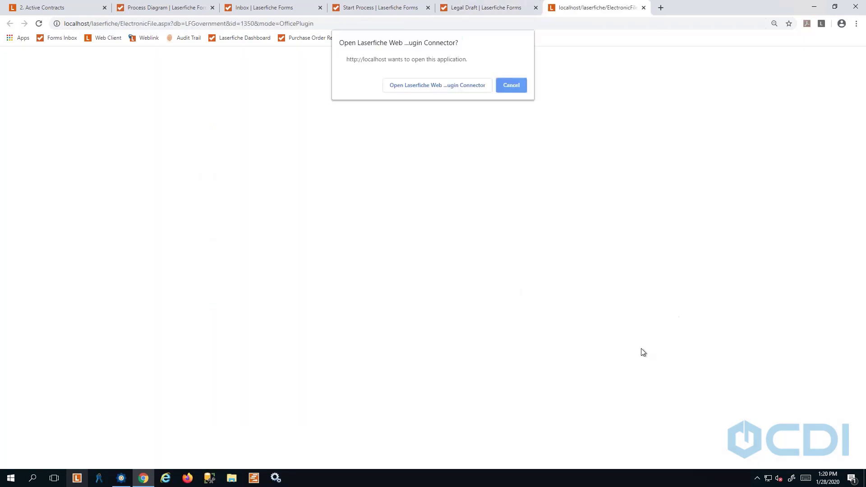
pyautogui.click(423, 86)
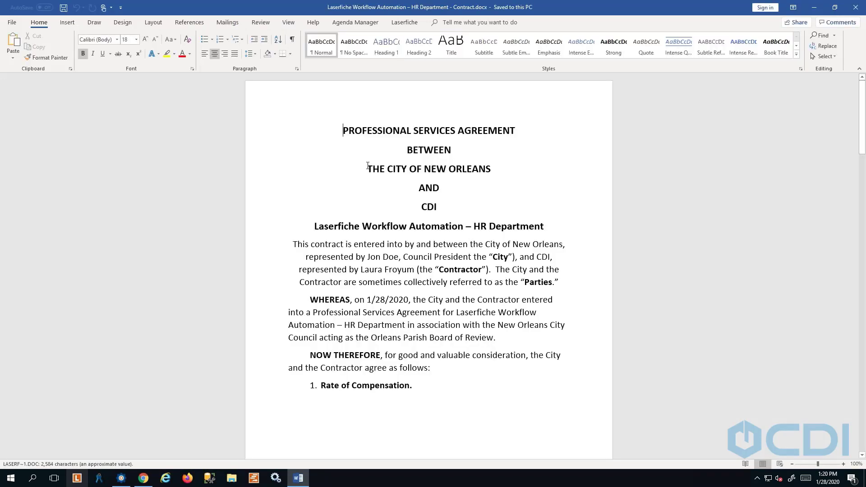
pyautogui.moveTo(393, 170); pyautogui.dragTo(492, 169)
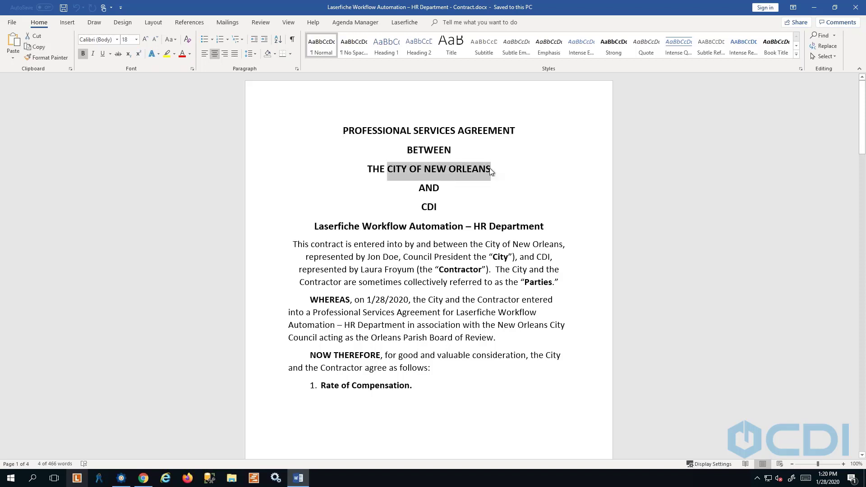
pyautogui.write('CDI')
pyautogui.press('BackSpace')
pyautogui.press('BackSpace')
pyautogui.press('BackSpace')
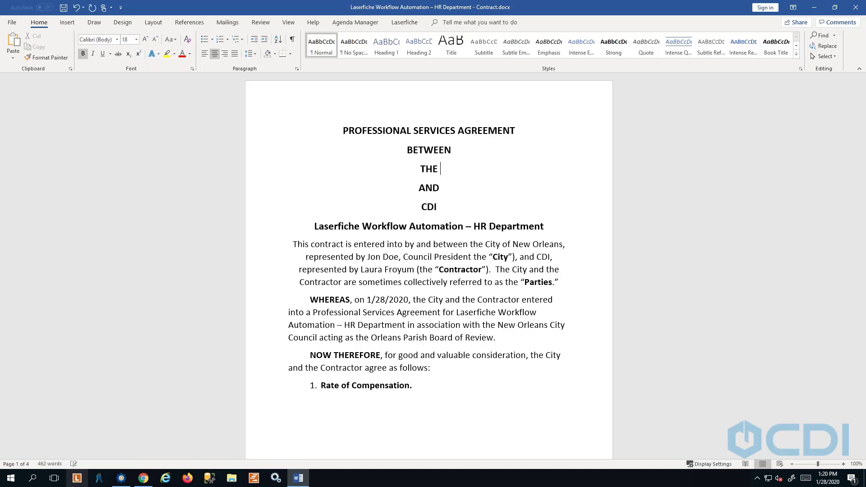
pyautogui.write('Greatest Team')
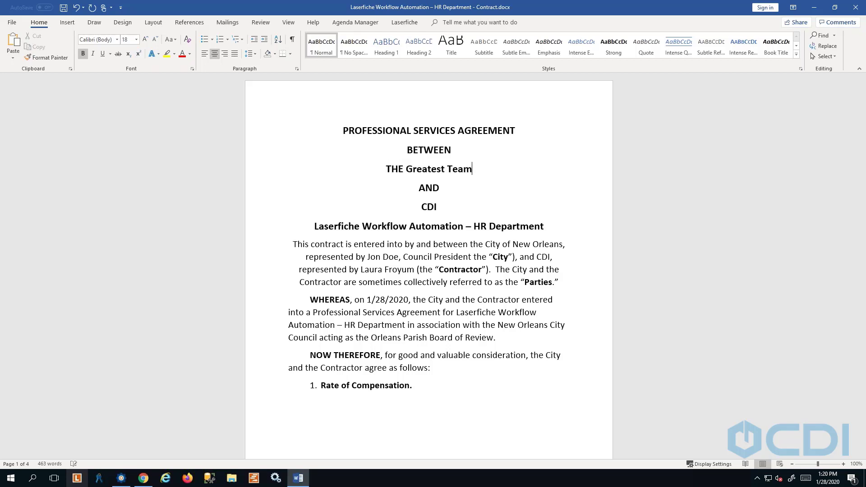
pyautogui.write('!')
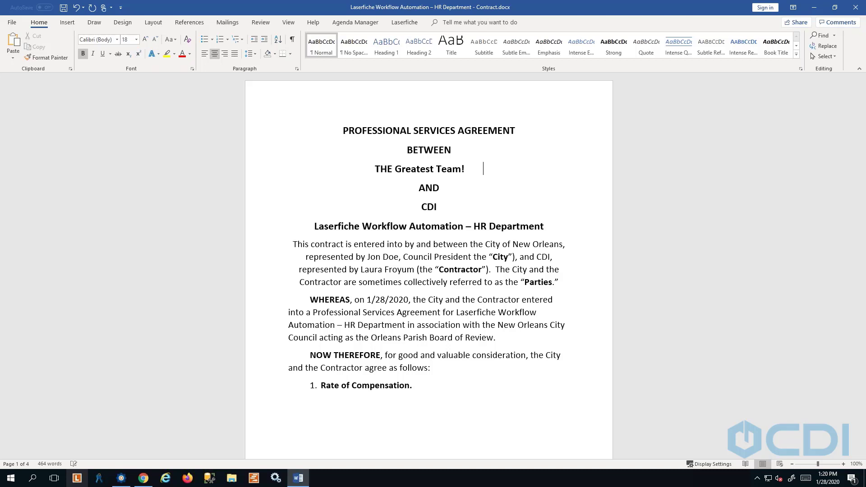
pyautogui.press('BackSpace')
pyautogui.press('BackSpace')
pyautogui.press('BackSpace')
pyautogui.press('BackSpace')
pyautogui.press('BackSpace')
pyautogui.press('BackSpace')
pyautogui.press('BackSpace')
# Step: Add "**" before and after the PROFESSIONAL SERVICES AGREEMENT title
pyautogui.scroll(-1, 521, 315)
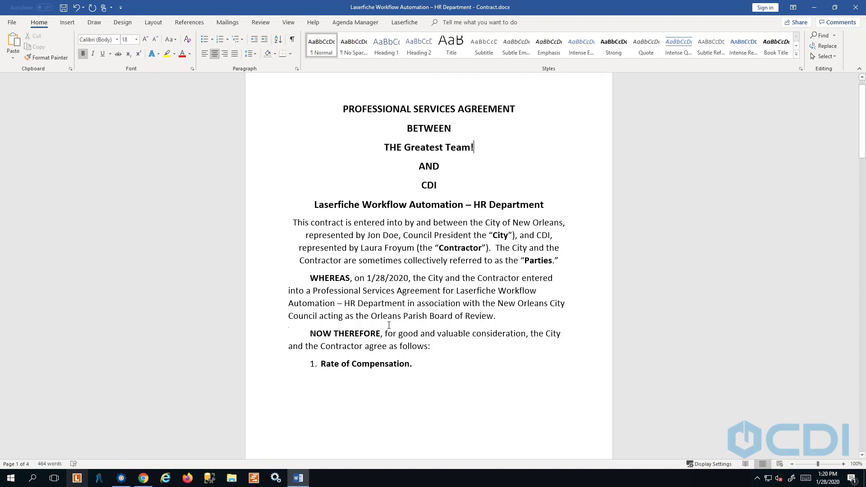
pyautogui.scroll(1, 465, 317)
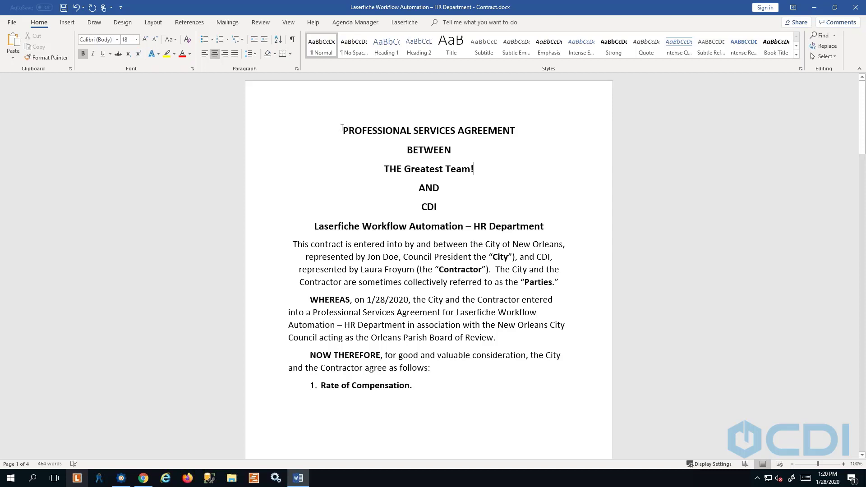
pyautogui.write('**')
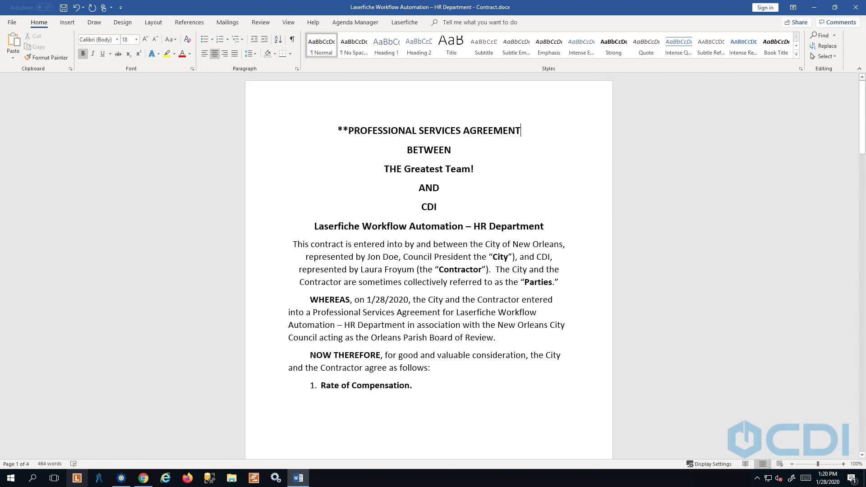
pyautogui.write('**')
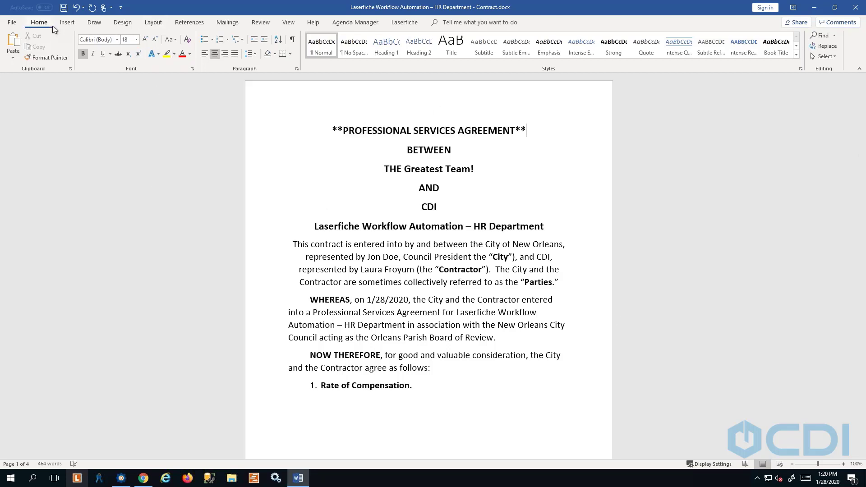
# Step: Save and close the contract document with a version comment noting the title updates
pyautogui.click(63, 8)
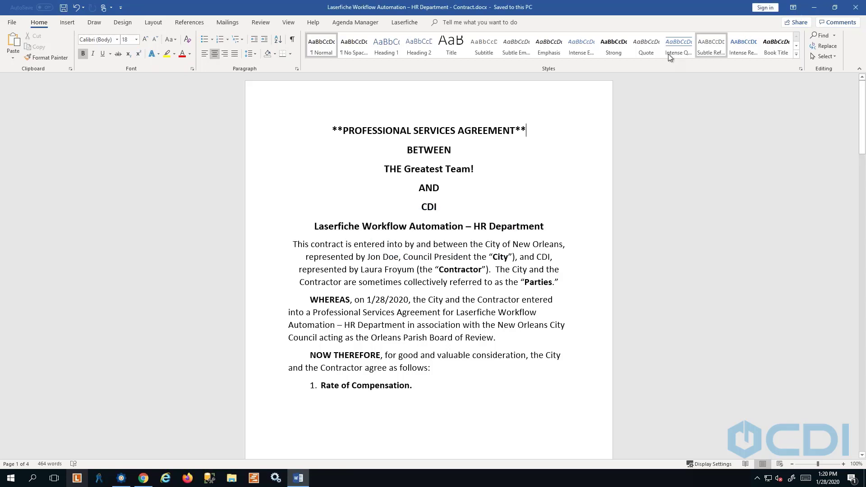
pyautogui.click(858, 7)
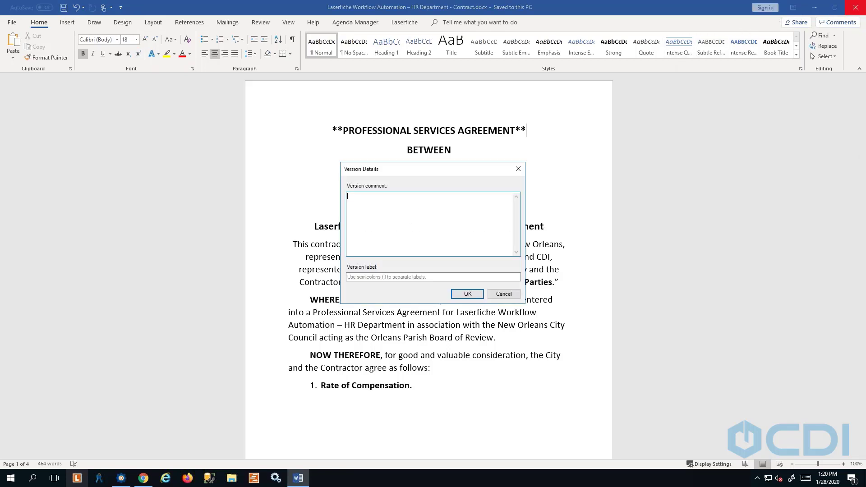
pyautogui.write('Updates')
pyautogui.write('itle')
pyautogui.click(470, 298)
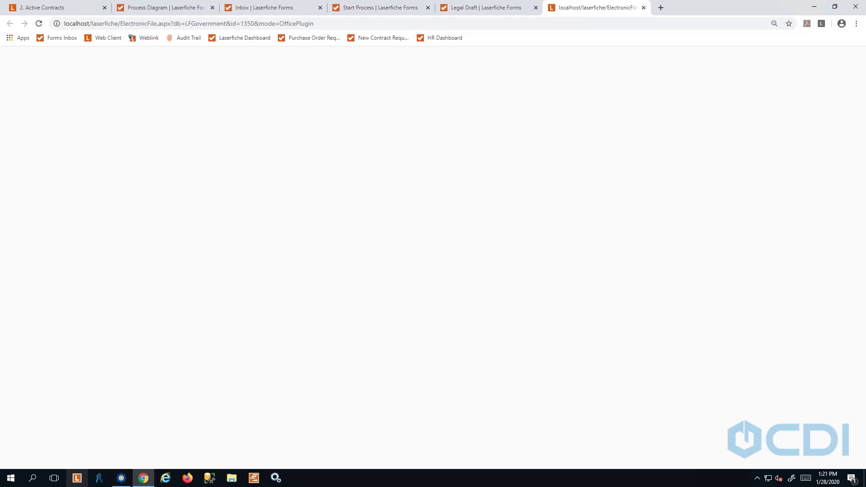
# Step: Complete the Legal Draft task in Laserfiche Forms as Draft Updated and approve the contract in Legal Review 1
pyautogui.click(491, 13)
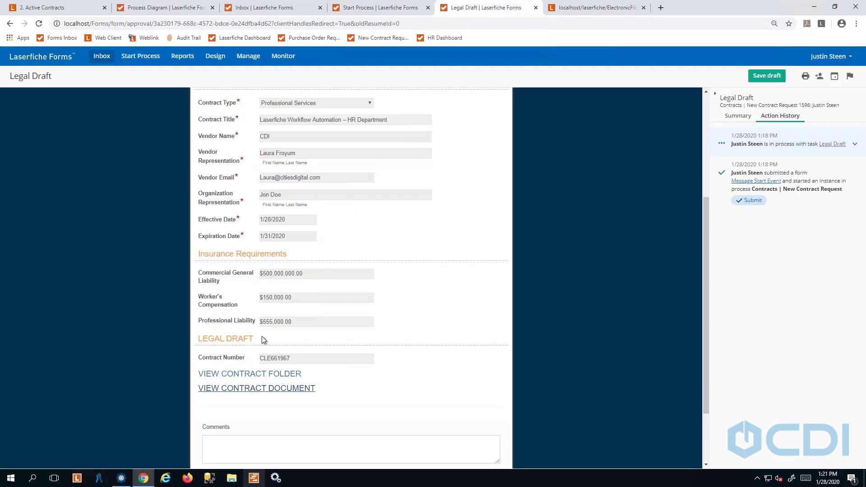
pyautogui.scroll(-3, 318, 419)
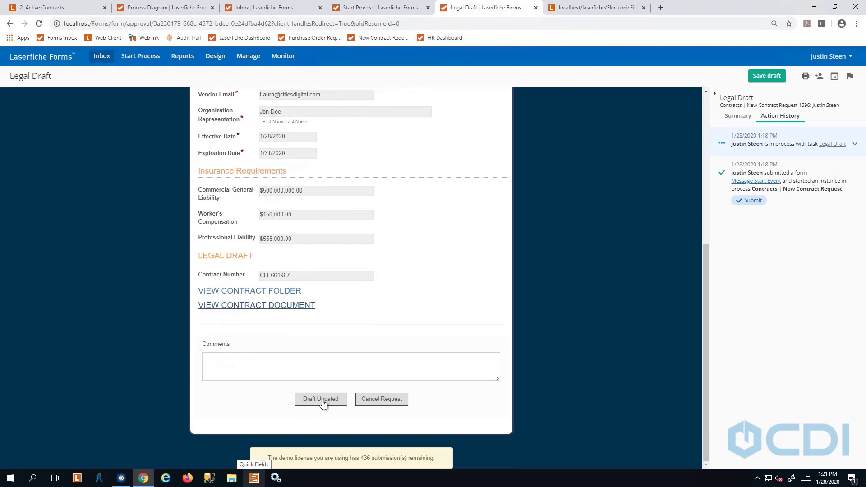
pyautogui.click(321, 400)
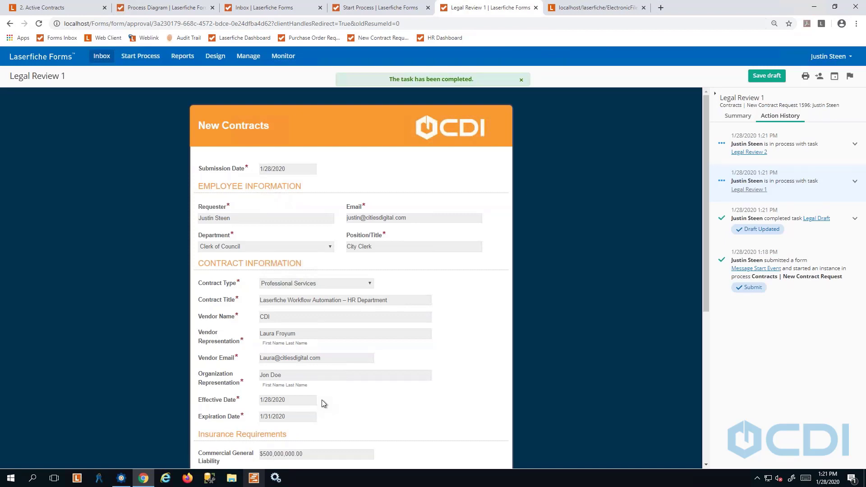
pyautogui.scroll(-5, 271, 298)
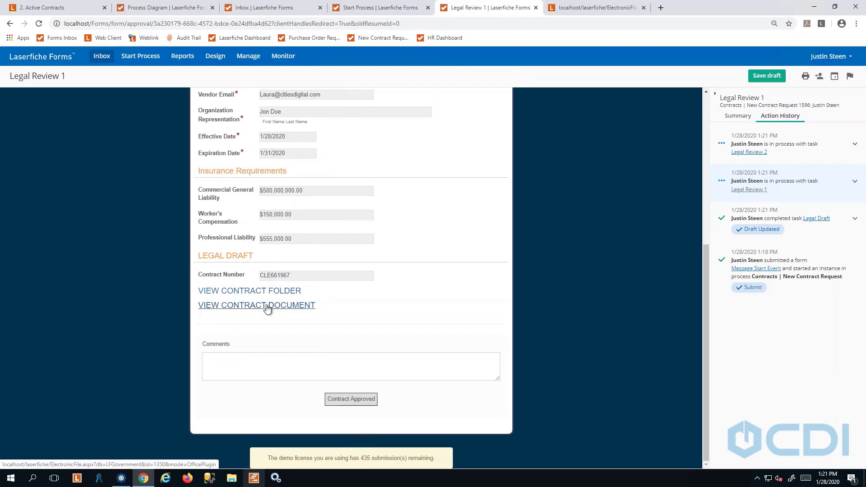
pyautogui.click(333, 401)
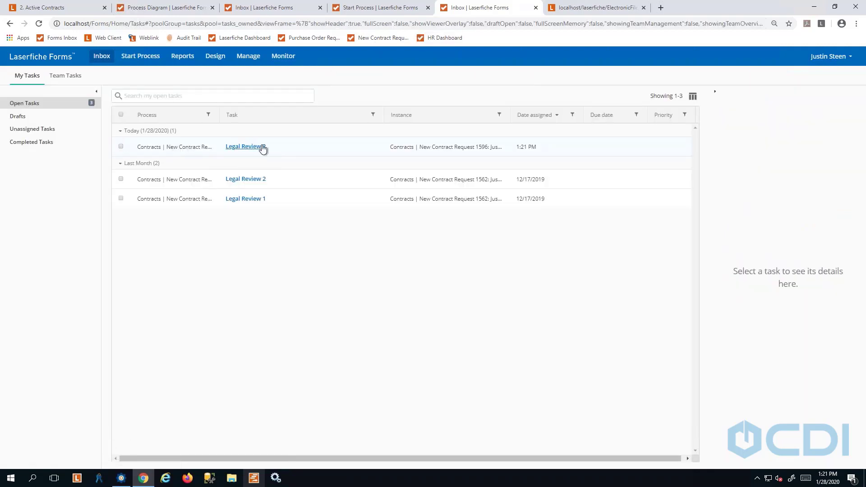
# Step: Open today's Legal Review 2 task and open its contract document in Word
pyautogui.click(232, 147)
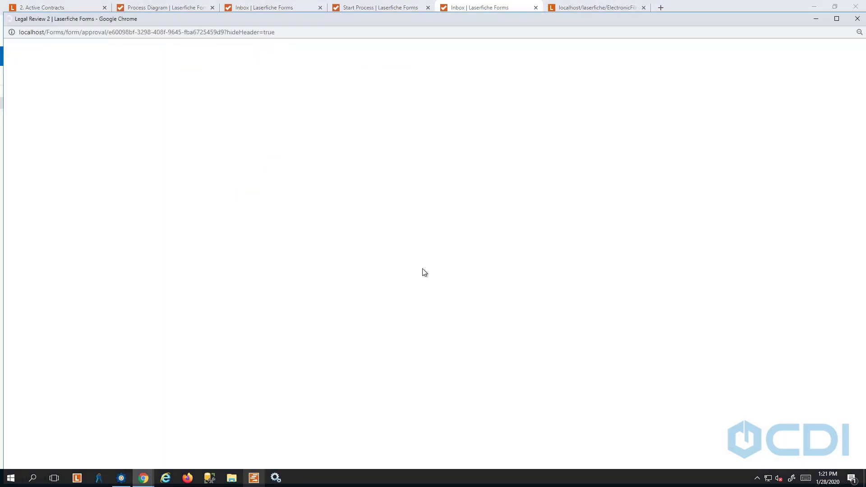
pyautogui.scroll(-5, 460, 266)
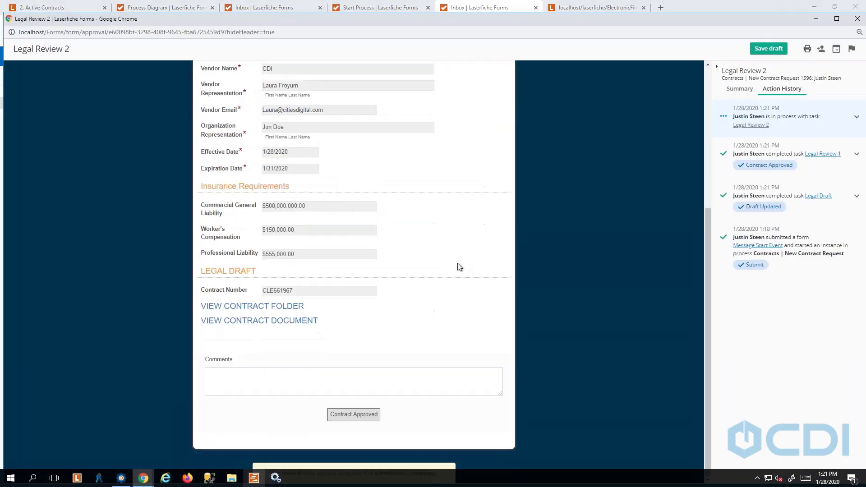
pyautogui.click(265, 324)
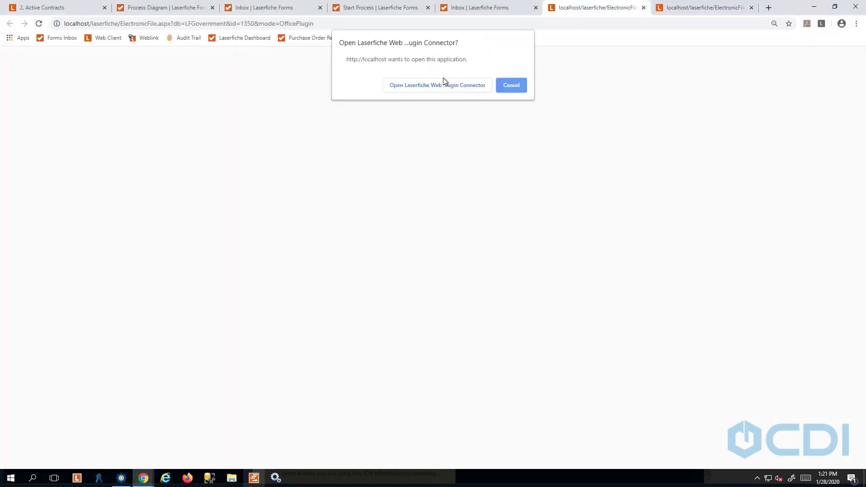
pyautogui.click(443, 83)
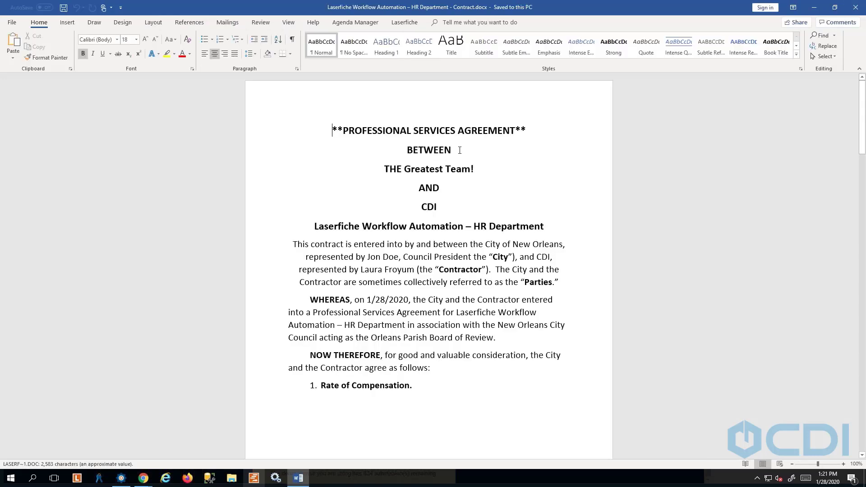
# Step: Change the first party's heading to "THE Greatest Team EVER!" and highlight its words and CDI in yellow
pyautogui.click(470, 169)
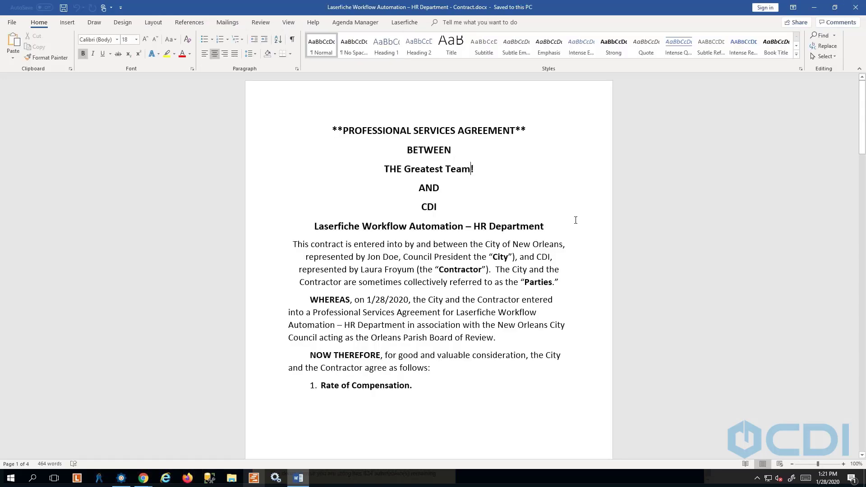
pyautogui.write('EVER')
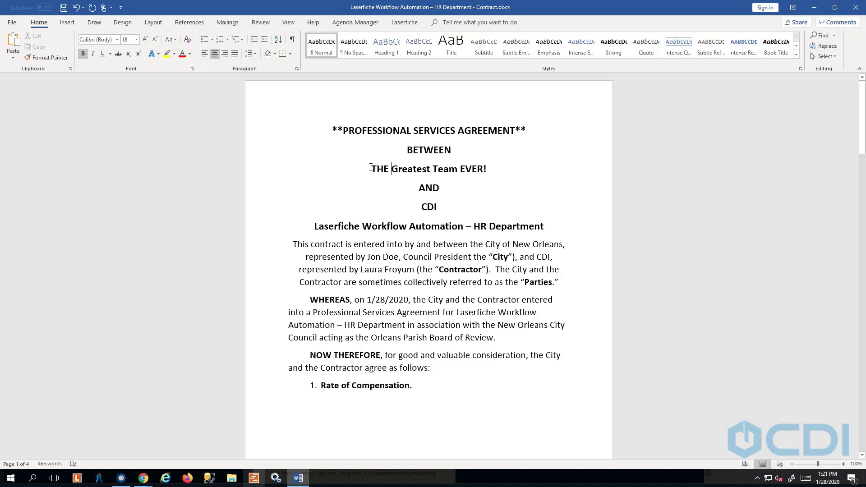
pyautogui.moveTo(370, 169); pyautogui.dragTo(485, 170)
pyautogui.keyDown('ctrl'); pyautogui.doubleClick(434, 206); pyautogui.keyUp('ctrl')
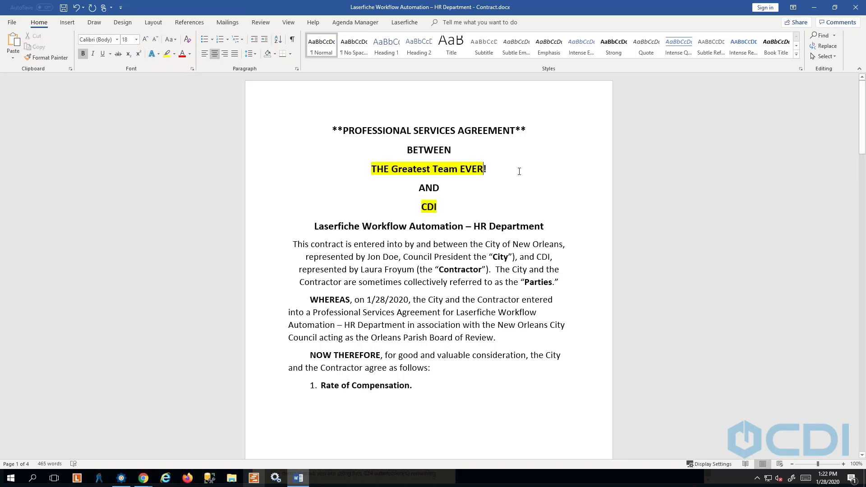
# Step: Save and close the contract document with the version comment "Highlights!"
pyautogui.click(64, 8)
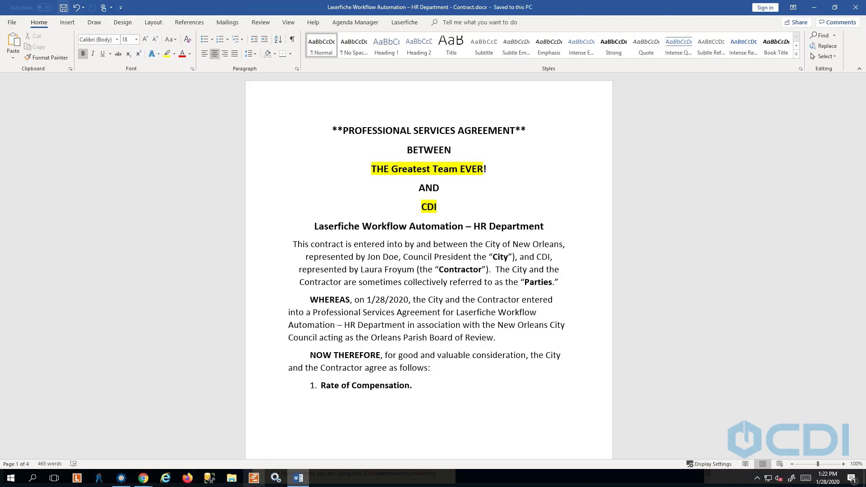
pyautogui.click(856, 7)
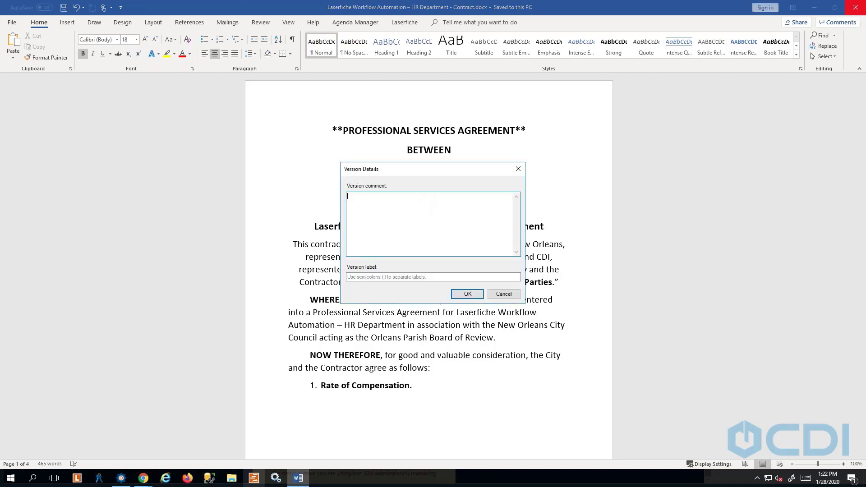
pyautogui.write('Highlights!')
pyautogui.click(468, 294)
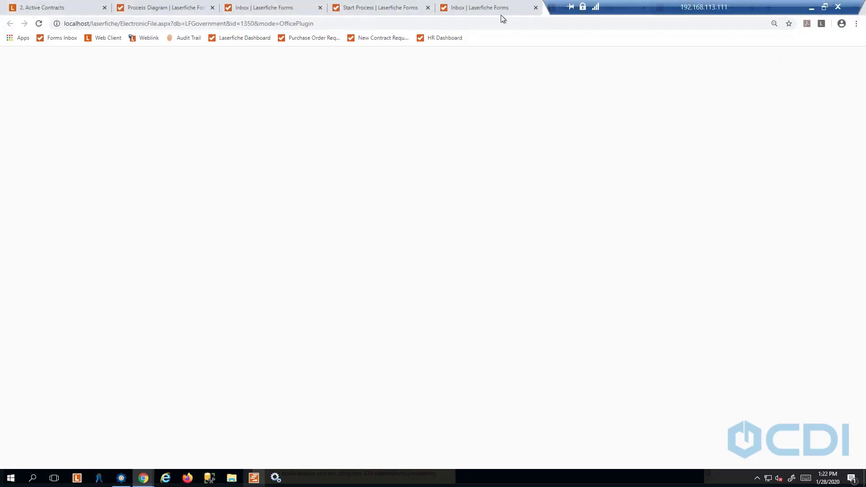
# Step: Return to today's Legal Review 2 task in Laserfiche Forms and approve the contract
pyautogui.click(478, 8)
pyautogui.click(250, 150)
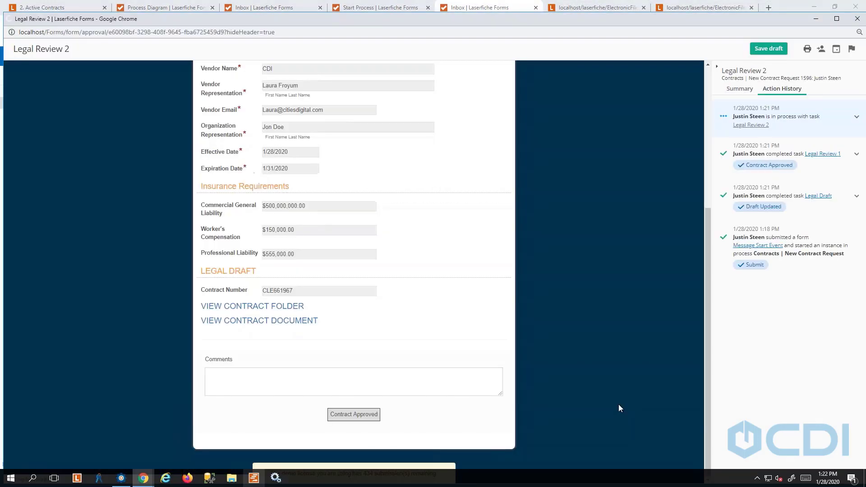
pyautogui.click(354, 416)
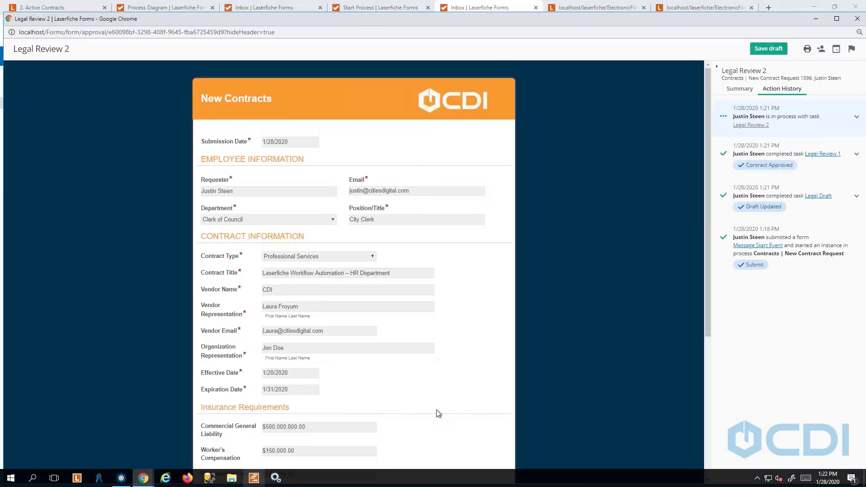
# Step: Approve the contract in the Legal Review 2 task, and open and approve today's Departmental Manager Review task
pyautogui.scroll(-5, 440, 366)
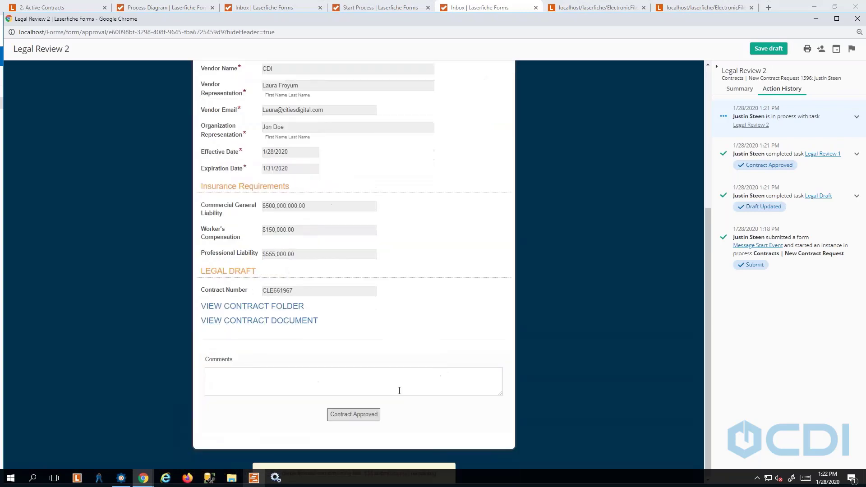
pyautogui.click(360, 416)
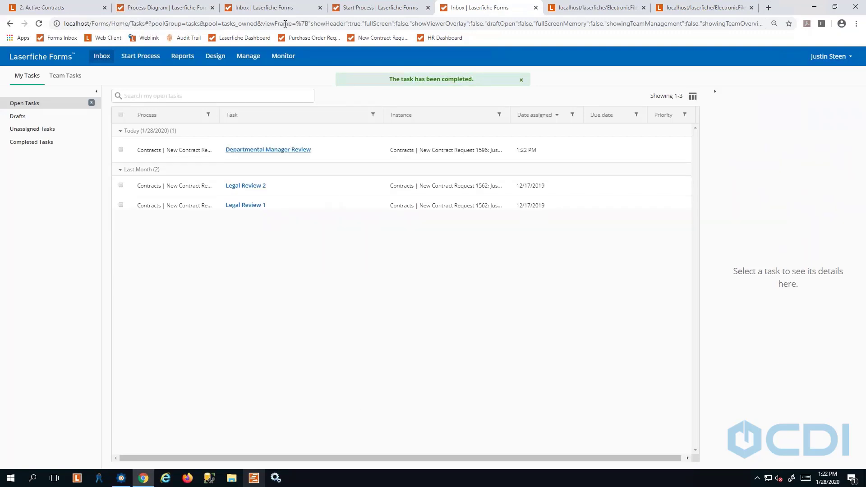
pyautogui.click(252, 154)
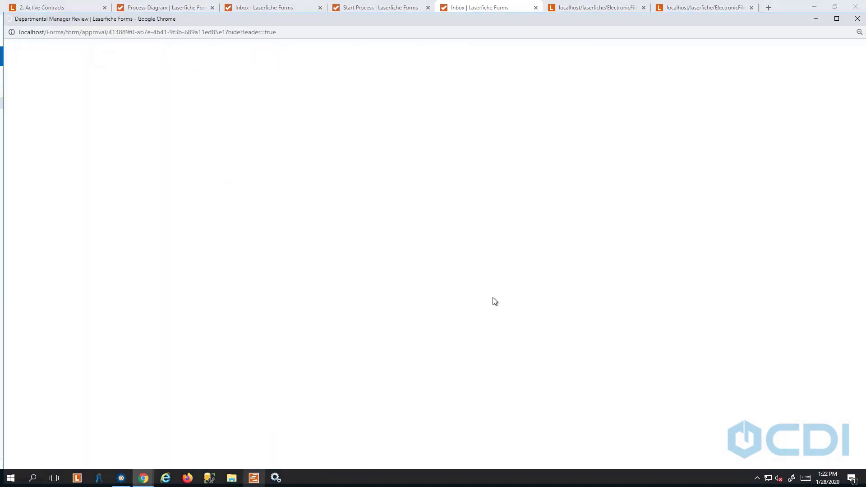
pyautogui.scroll(-4, 314, 342)
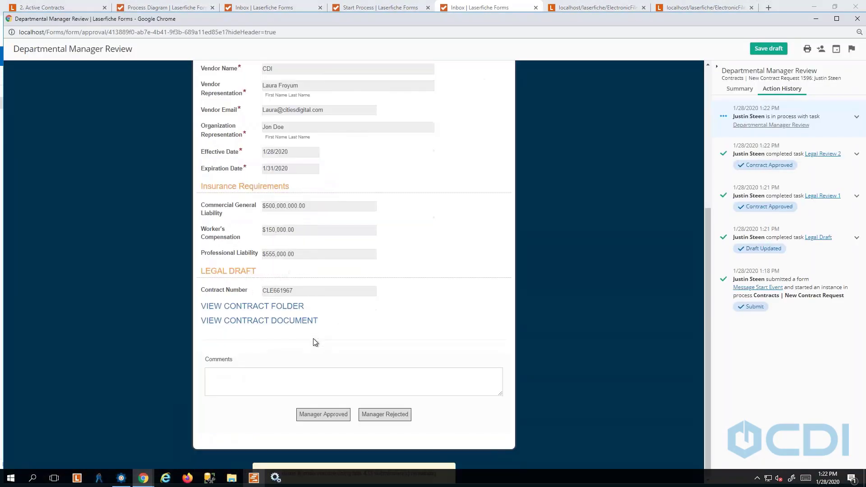
pyautogui.click(323, 414)
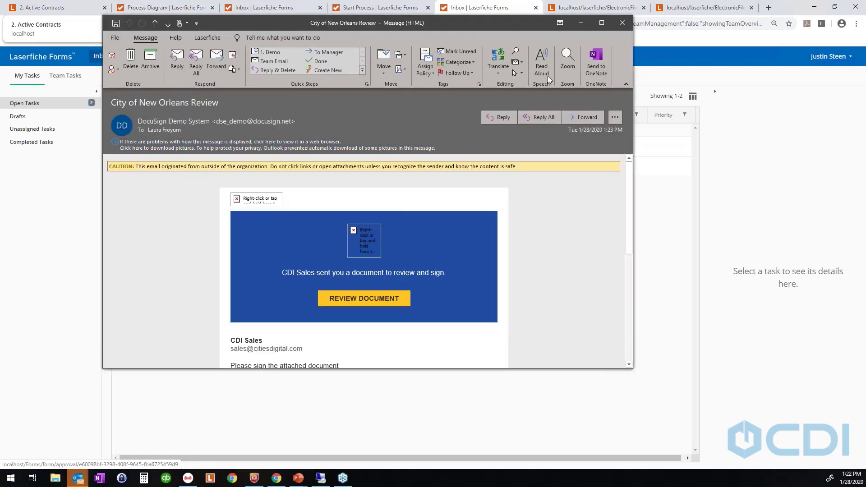
# Step: Open the contract from the DocuSign review email and agree to use electronic records and signatures
pyautogui.scroll(-3, 359, 304)
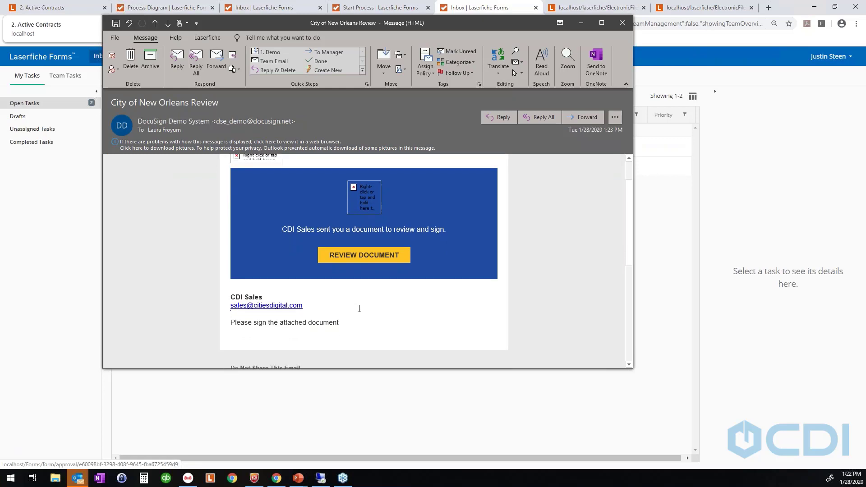
pyautogui.scroll(3, 363, 307)
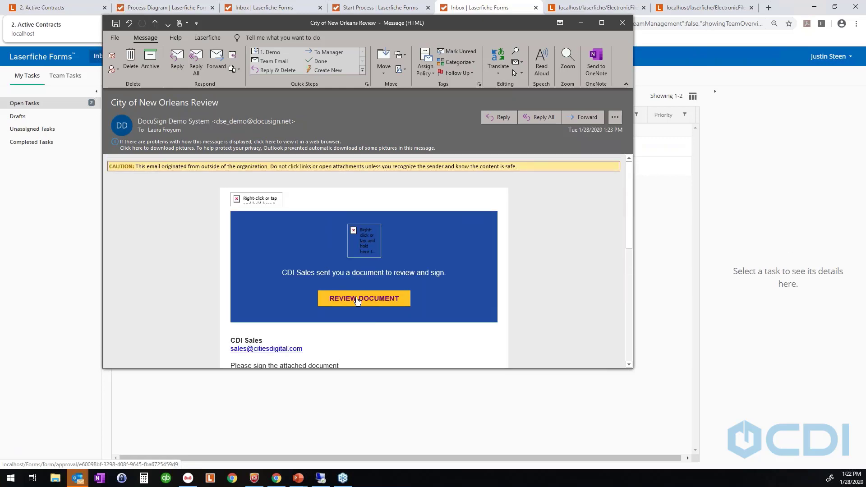
pyautogui.click(358, 300)
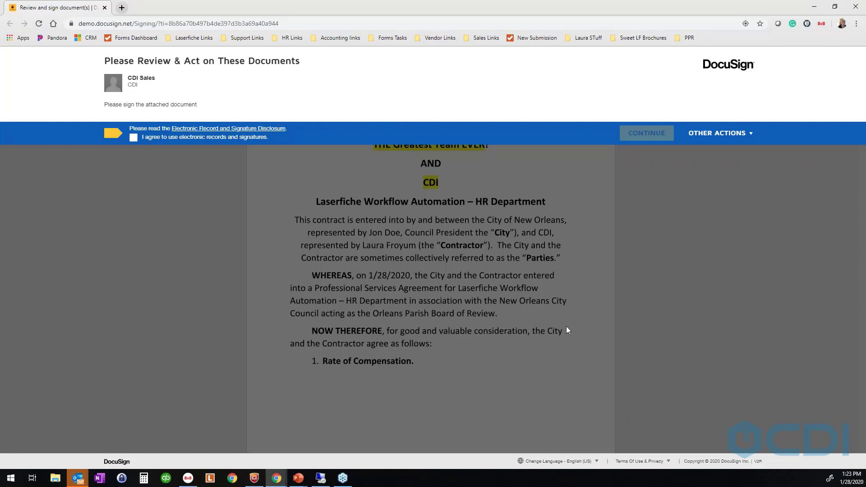
pyautogui.click(133, 137)
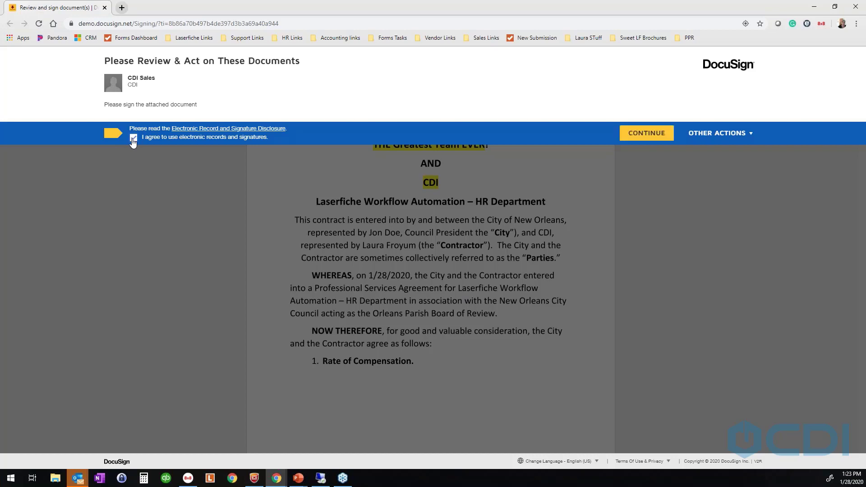
pyautogui.click(647, 133)
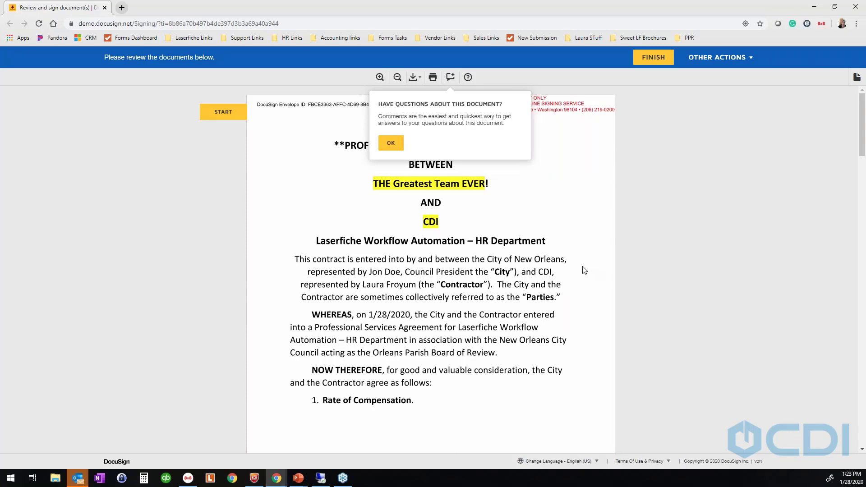
# Step: Sign the City of New Orleans signature field on the contract's last page and go to the contractor's signing
pyautogui.click(234, 111)
pyautogui.click(234, 112)
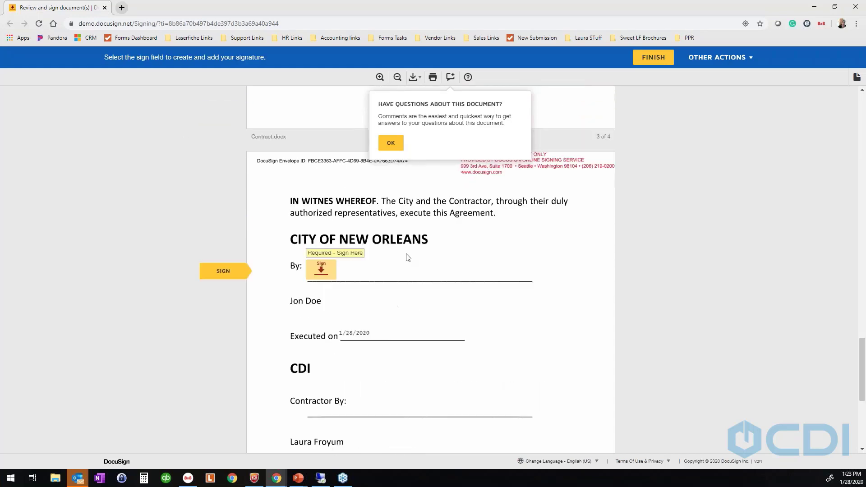
pyautogui.click(323, 273)
pyautogui.click(303, 285)
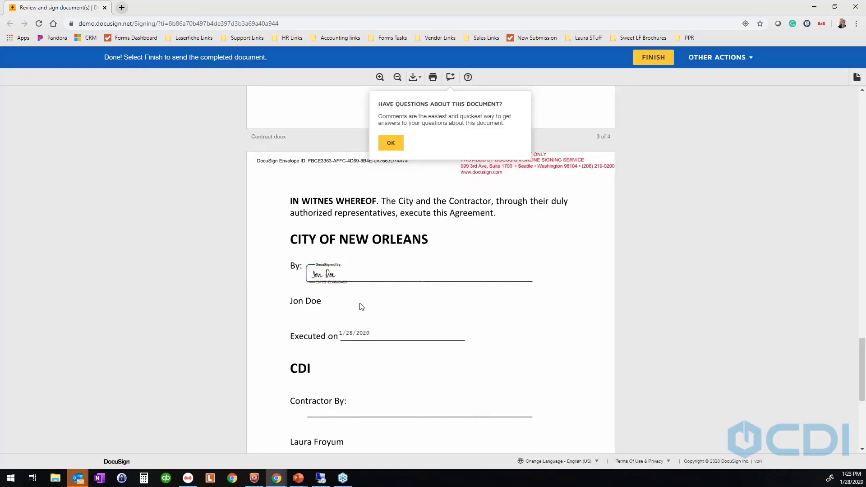
pyautogui.scroll(-6, 448, 354)
pyautogui.click(426, 411)
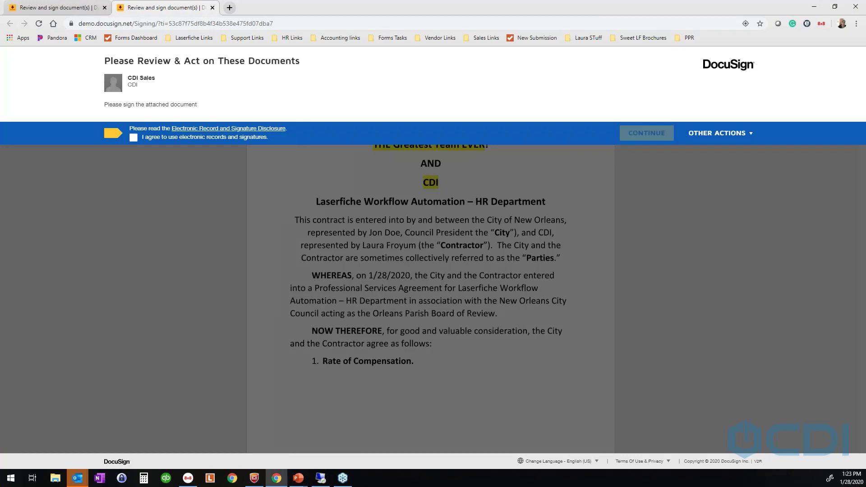
# Step: Agree to use electronic records as the contractor and sign the Contractor By field with the adopted CDI signature
pyautogui.click(133, 138)
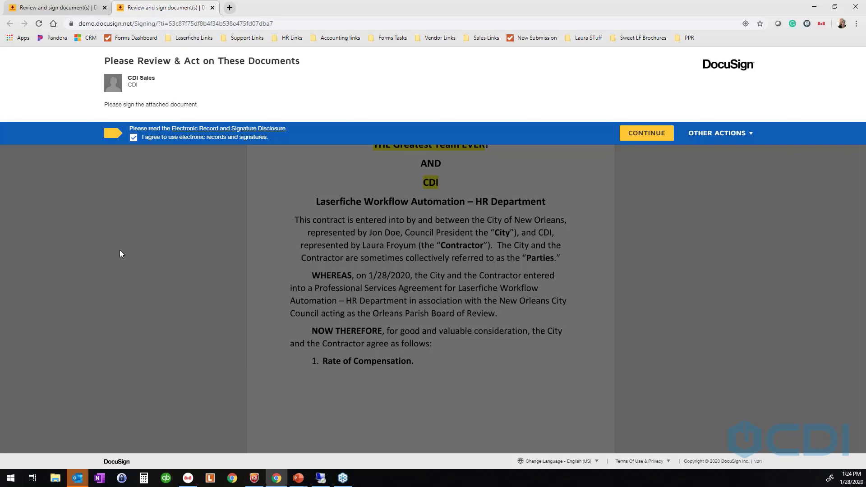
pyautogui.click(646, 134)
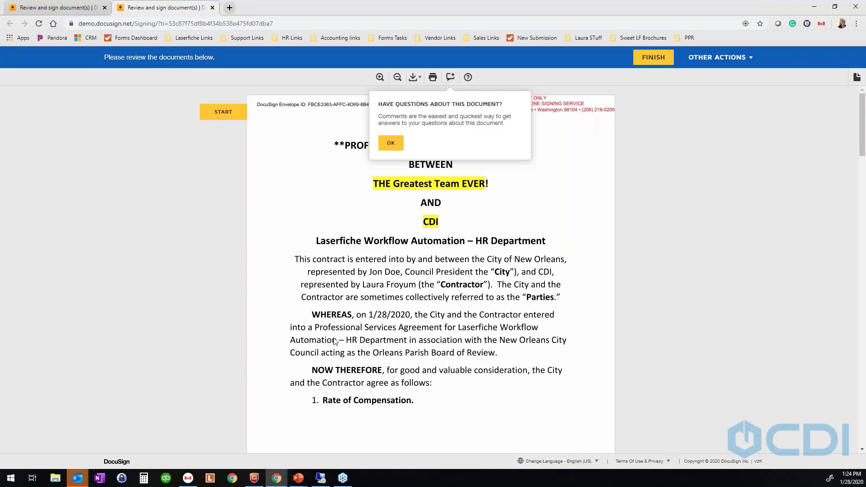
pyautogui.click(223, 111)
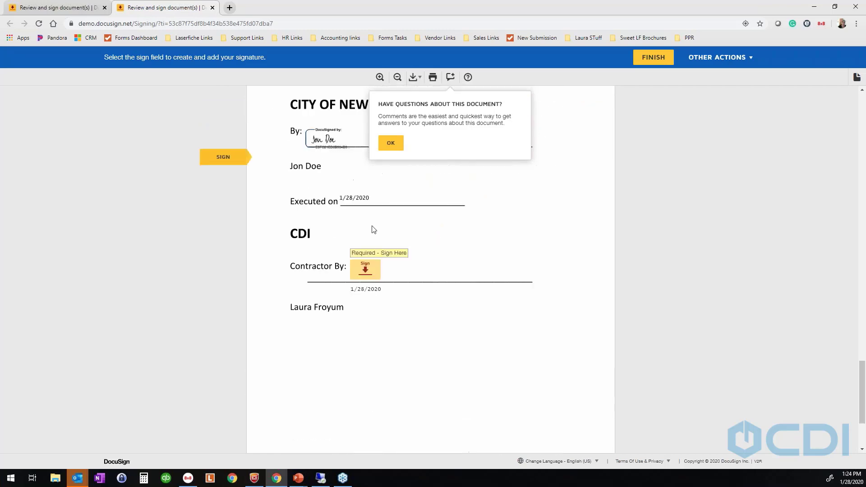
pyautogui.click(364, 279)
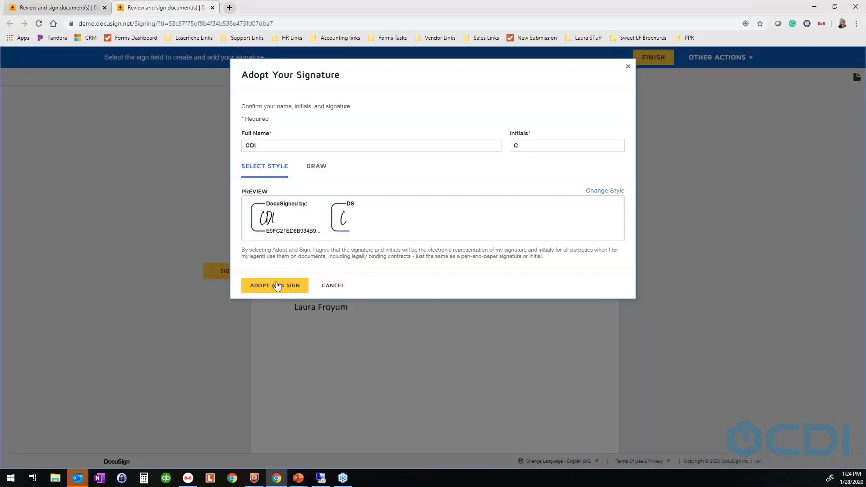
pyautogui.click(275, 286)
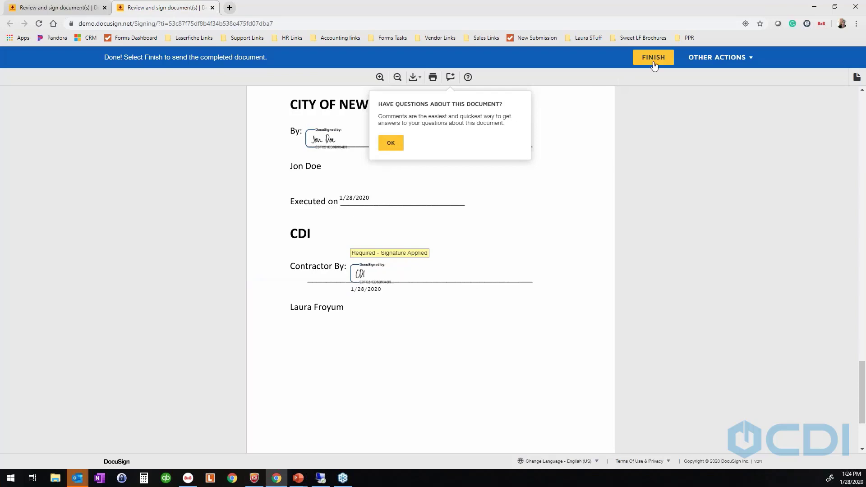
# Step: Finish the contractor's signing session and close the DocuSign window and the review email
pyautogui.click(650, 58)
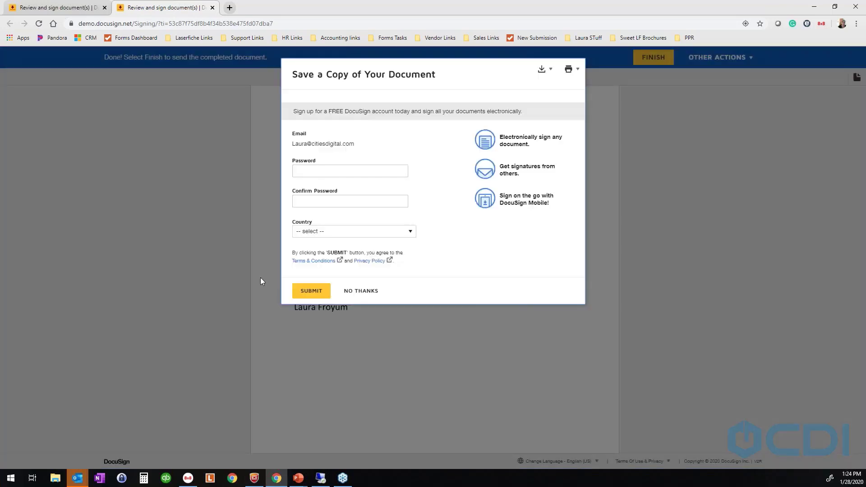
pyautogui.click(856, 6)
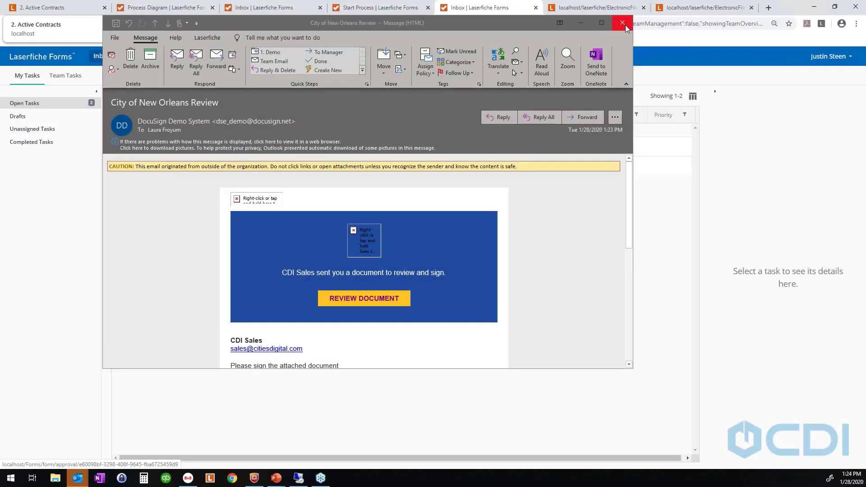
pyautogui.click(626, 25)
# Step: Open Procurement's 1. Contracts in Process folder in the Laserfiche repository, refresh it, sort by last modified with newest first, and widen the list
pyautogui.click(45, 7)
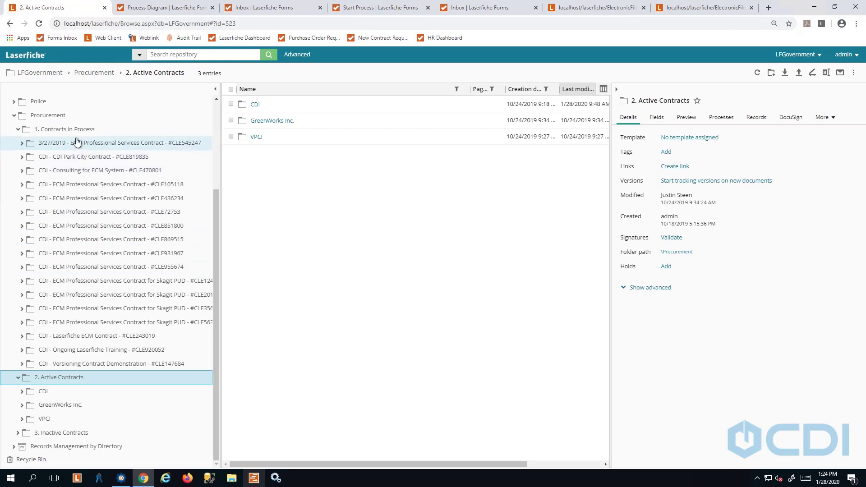
pyautogui.click(75, 134)
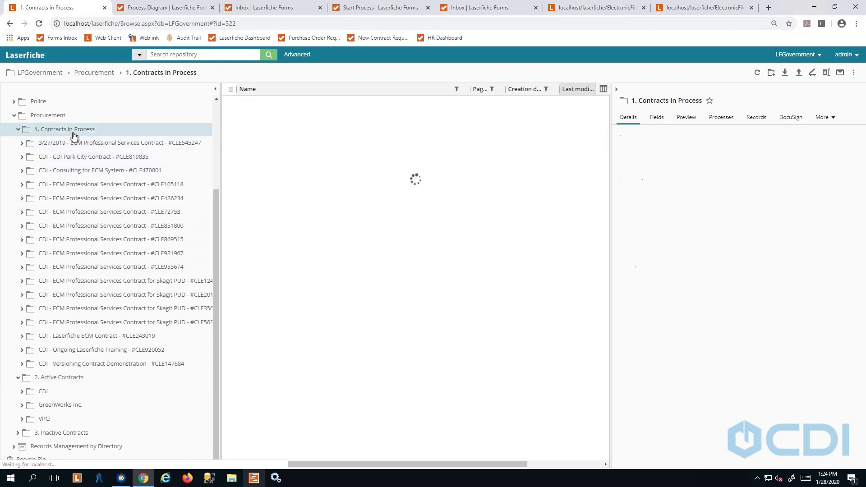
pyautogui.click(757, 73)
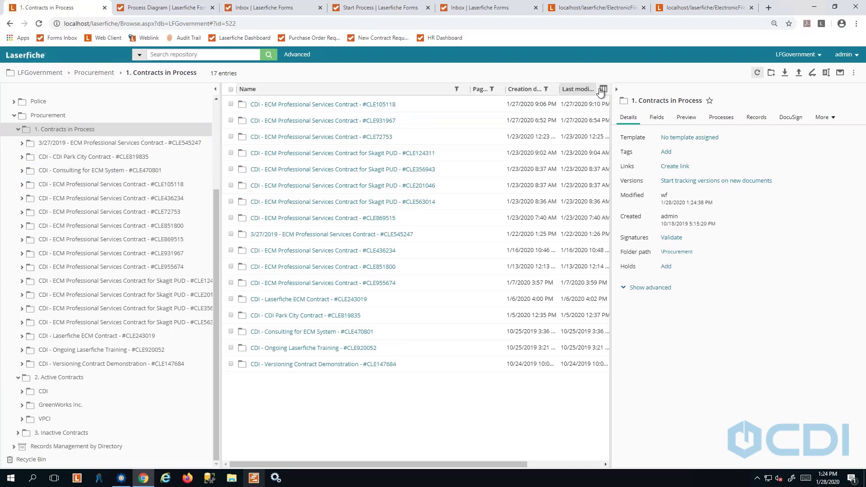
pyautogui.click(577, 92)
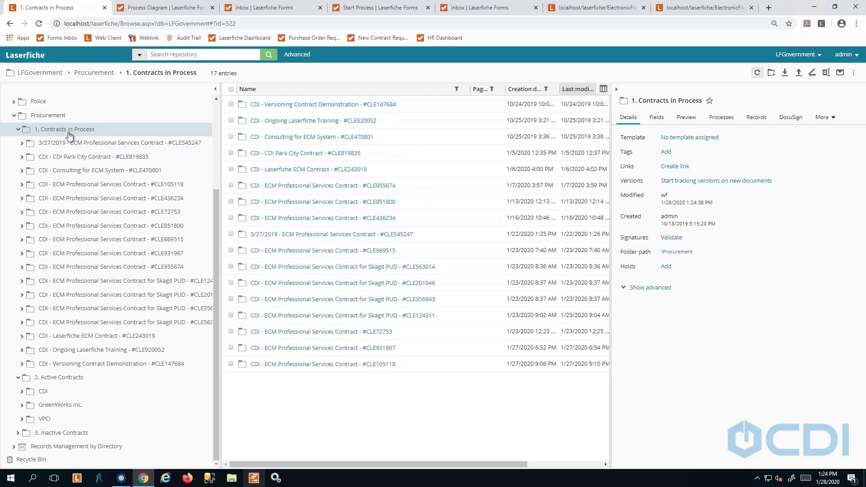
pyautogui.click(68, 131)
pyautogui.click(577, 91)
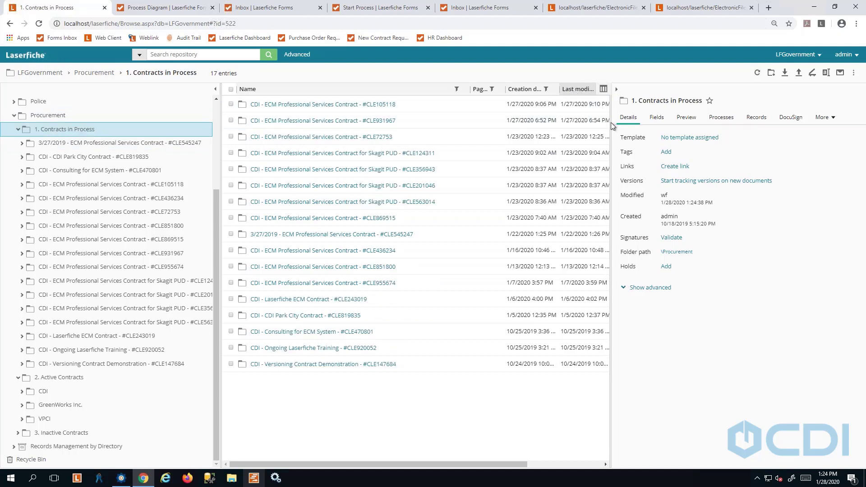
pyautogui.moveTo(611, 123); pyautogui.dragTo(654, 127)
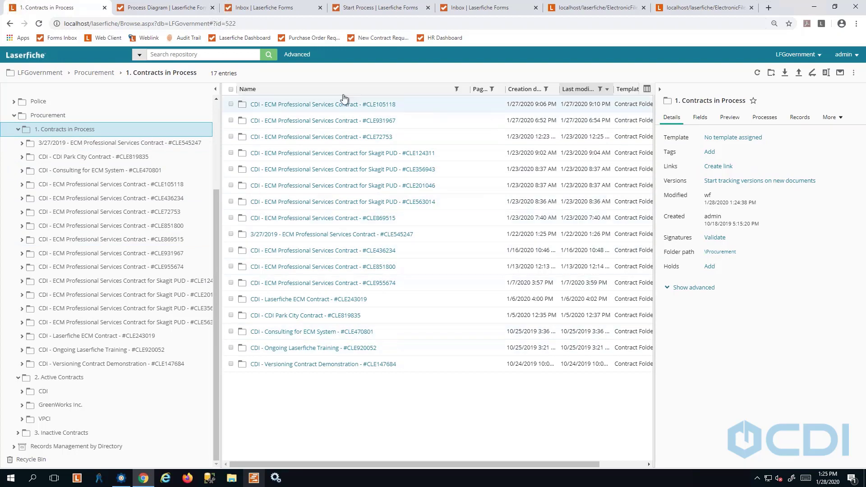
# Step: Open the most recently modified contract folder, briefly open its unsigned contract document, and close the document
pyautogui.click(231, 105)
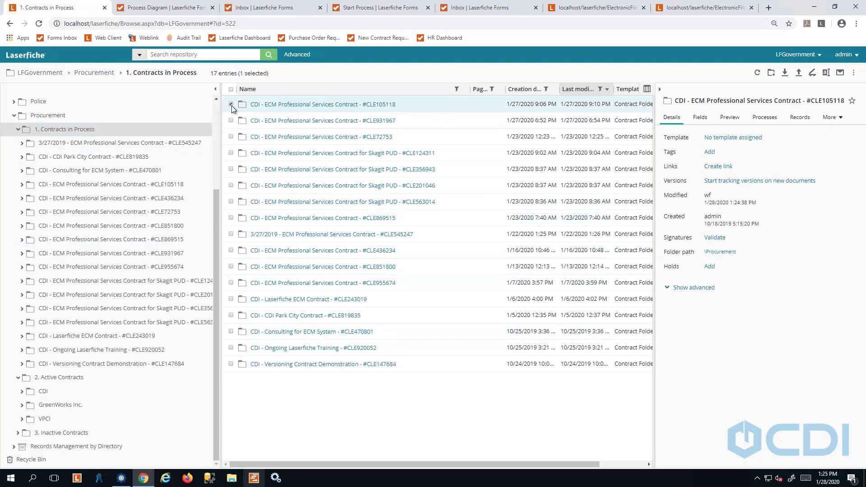
pyautogui.click(279, 108)
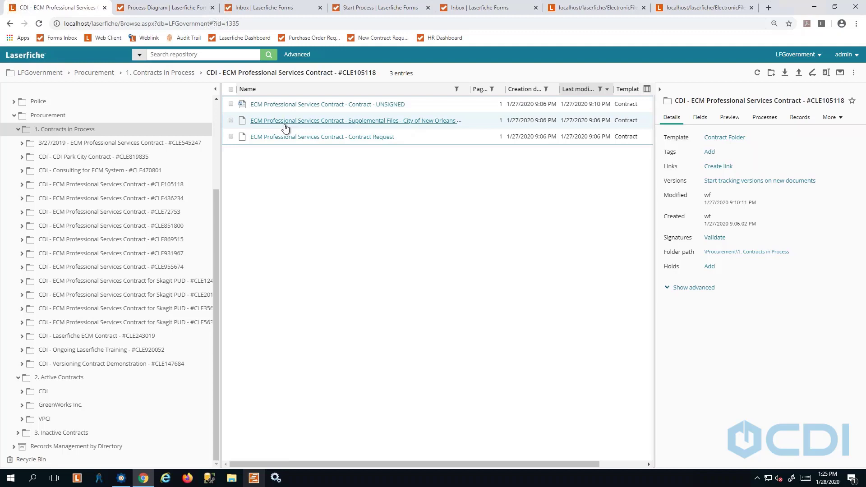
pyautogui.click(323, 104)
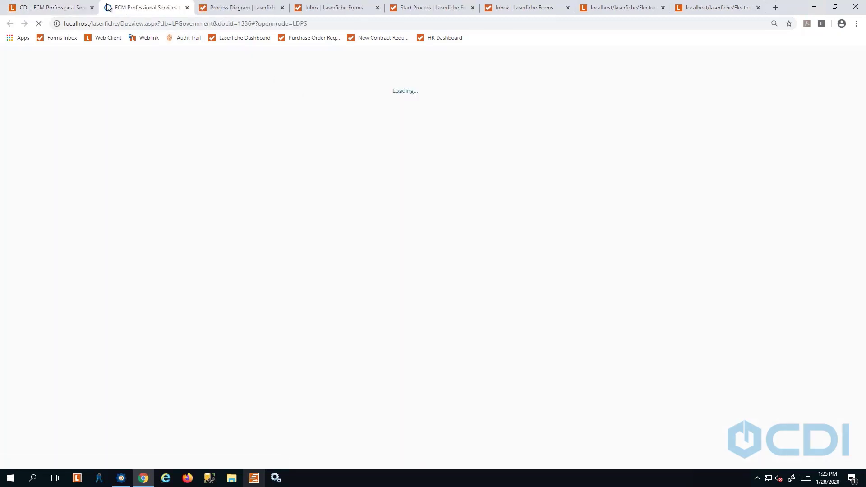
pyautogui.click(187, 8)
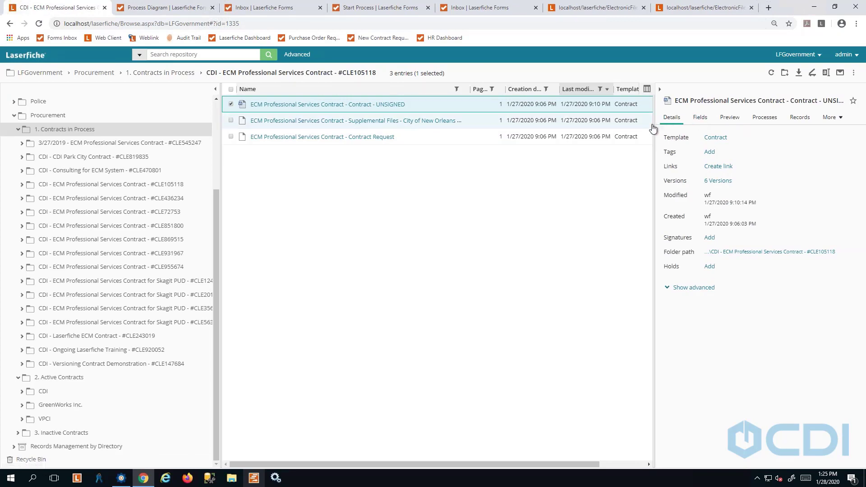
# Step: Enlarge the details area and examine the unsigned contract's template fields and DocuSign envelope activities
pyautogui.moveTo(654, 123); pyautogui.dragTo(569, 123)
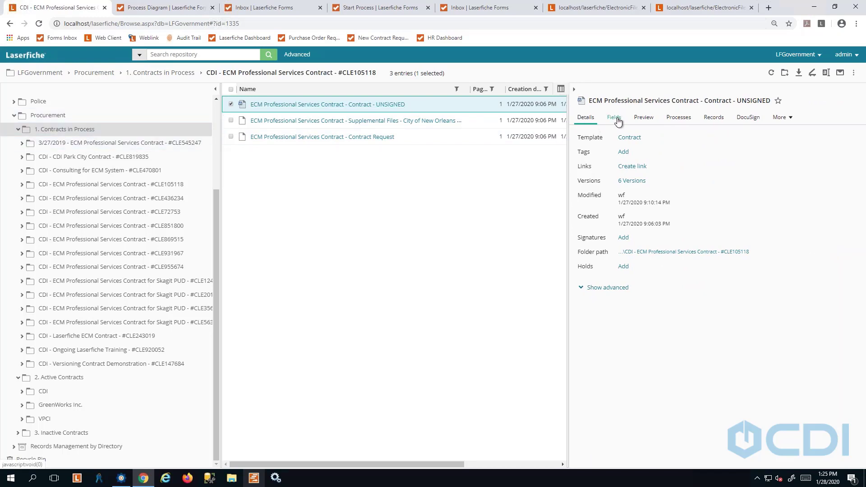
pyautogui.click(618, 117)
pyautogui.scroll(-1, 606, 356)
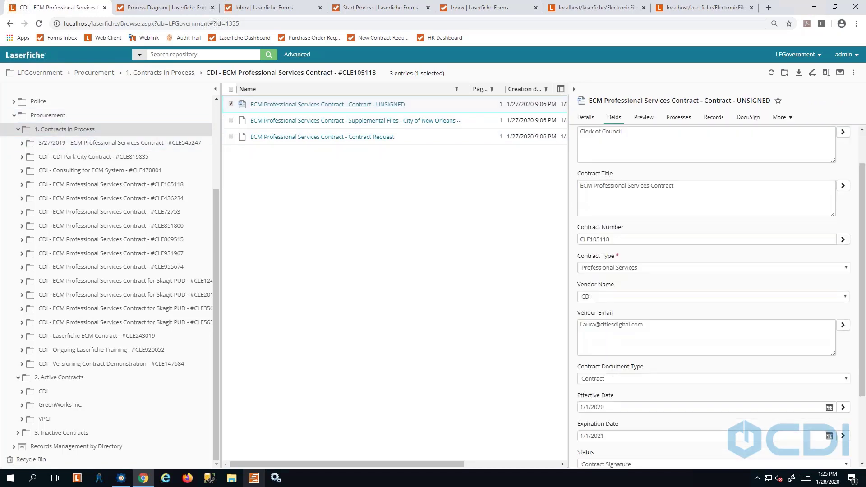
pyautogui.click(747, 119)
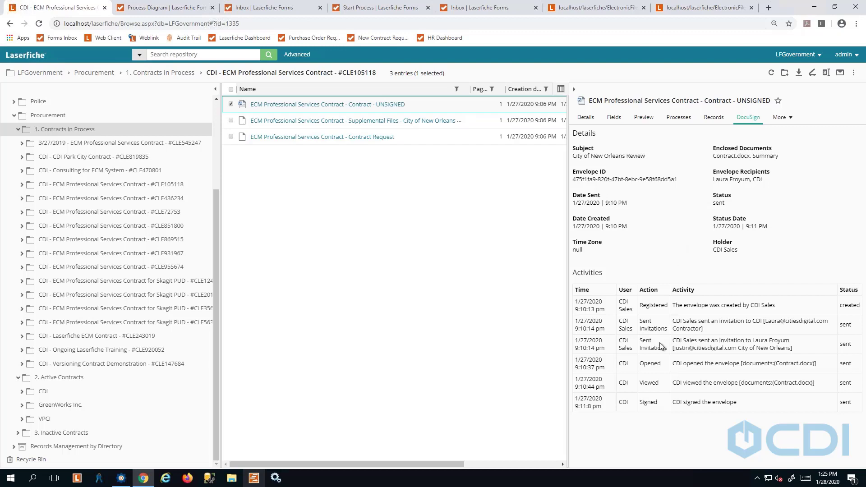
# Step: Collapse the 1. Contracts in Process and 2. Active Contracts folders in the repository tree
pyautogui.click(17, 130)
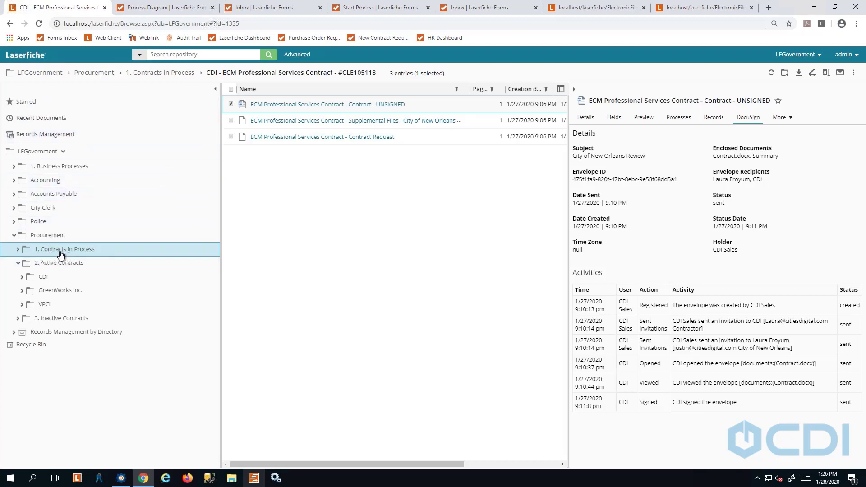
pyautogui.click(18, 263)
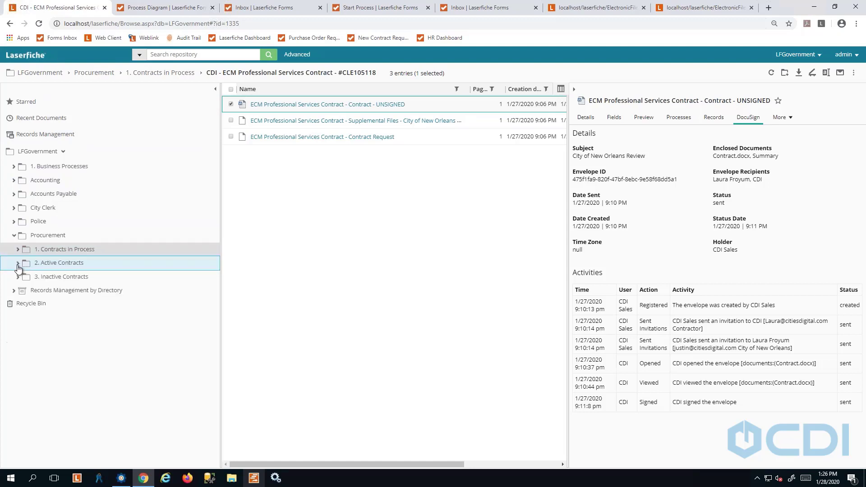
# Step: Refresh 2. Active Contracts, browse to CDI's 2020 folder, widen the list, and open the Laserfiche Workflow Automation – HR Department contract folder
pyautogui.click(70, 266)
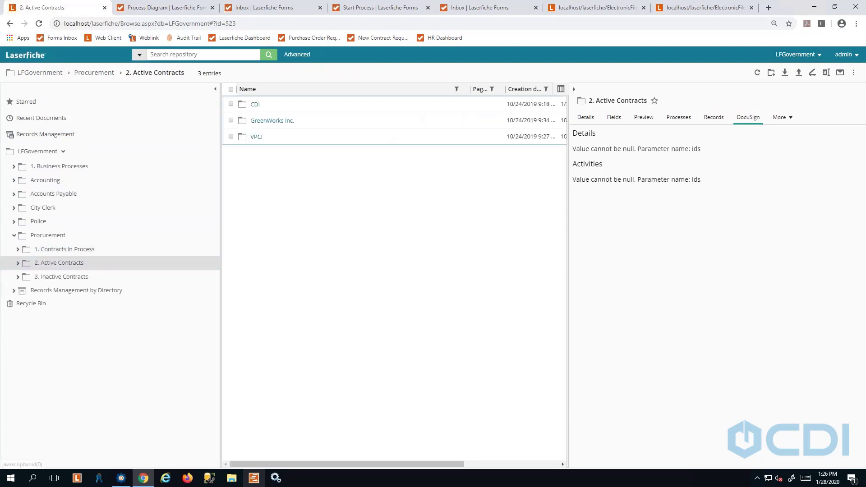
pyautogui.click(757, 72)
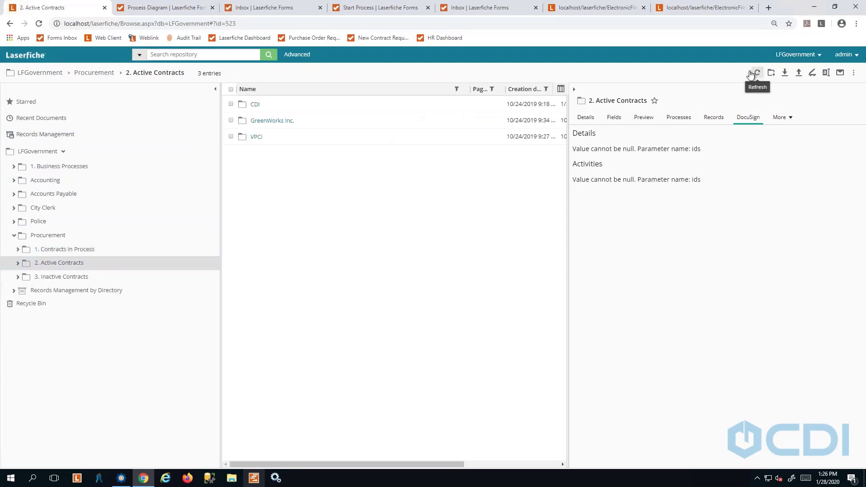
pyautogui.click(18, 263)
pyautogui.click(30, 279)
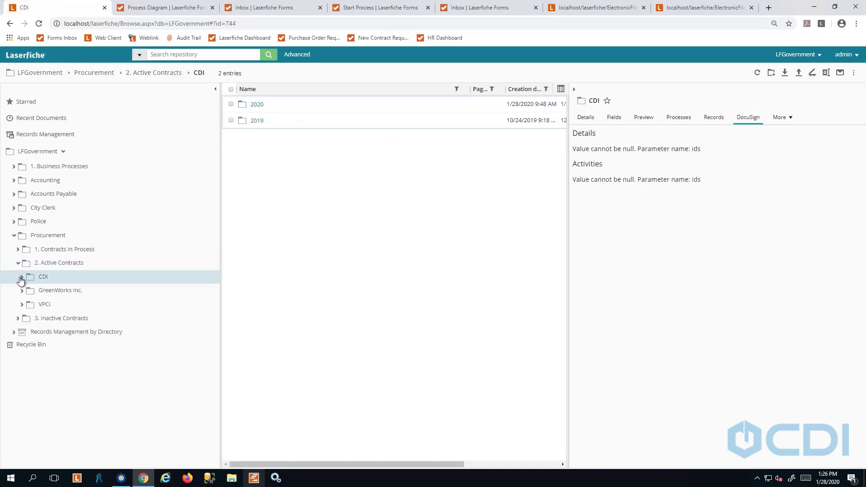
pyautogui.click(22, 277)
pyautogui.click(49, 310)
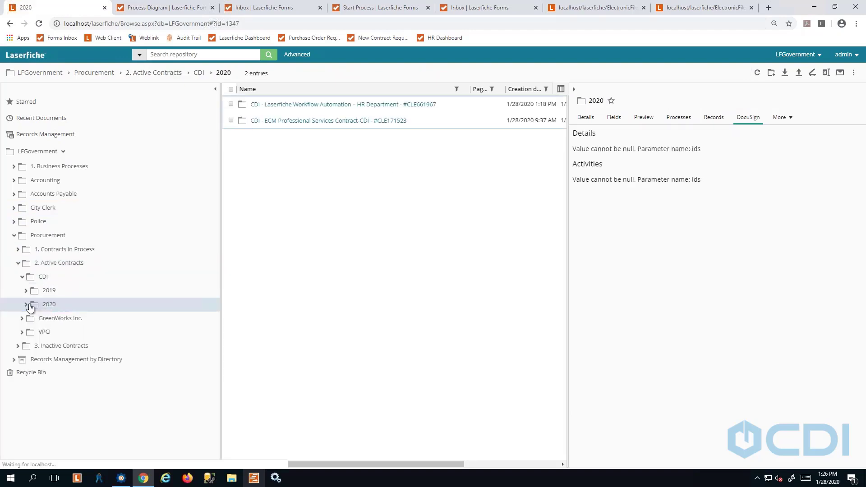
pyautogui.click(26, 304)
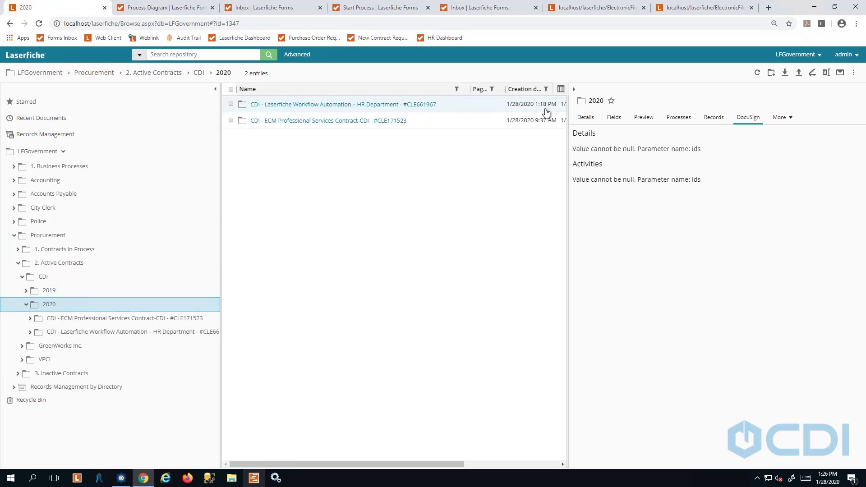
pyautogui.moveTo(567, 149); pyautogui.dragTo(662, 143)
pyautogui.click(279, 106)
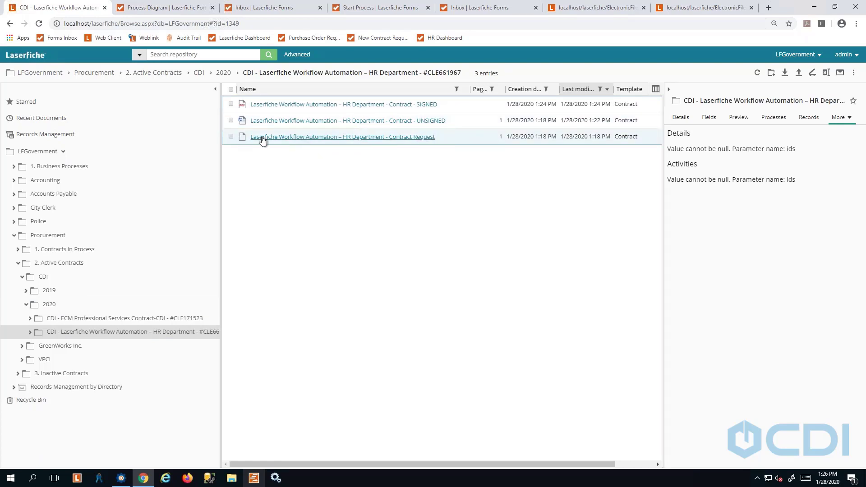
# Step: Examine the contract request's details and fields, then view the unsigned contract's fields in an enlarged details area
pyautogui.click(232, 138)
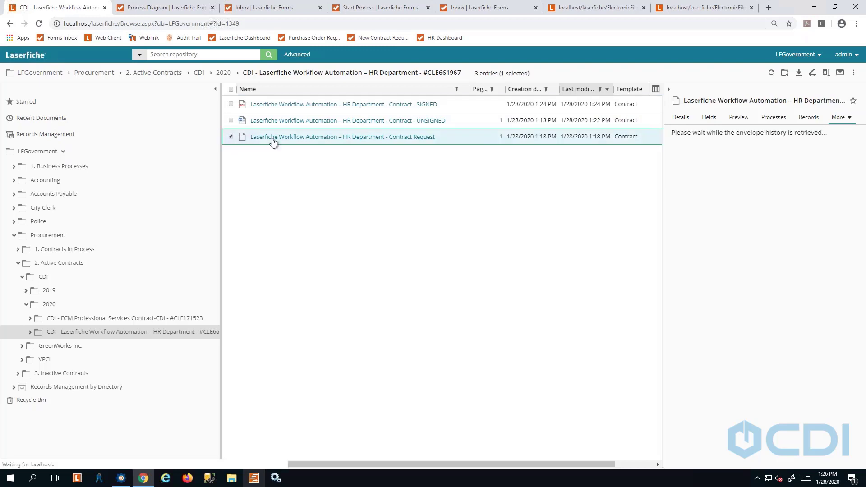
pyautogui.click(682, 118)
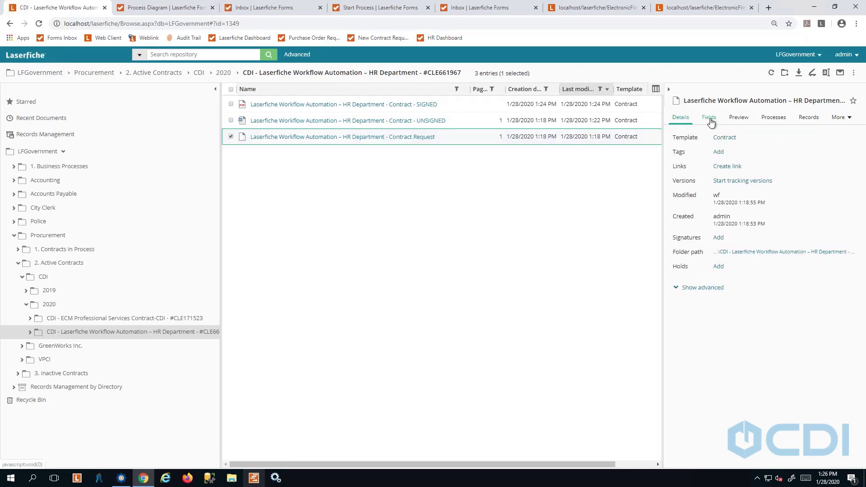
pyautogui.click(773, 118)
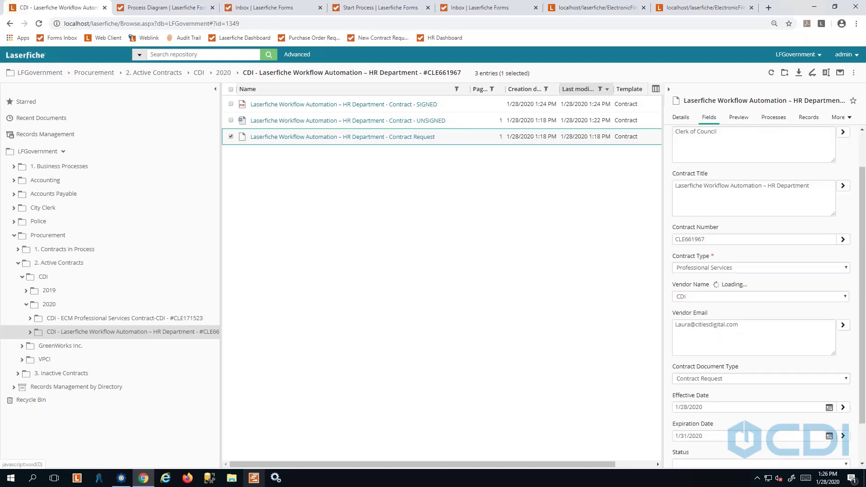
pyautogui.click(231, 120)
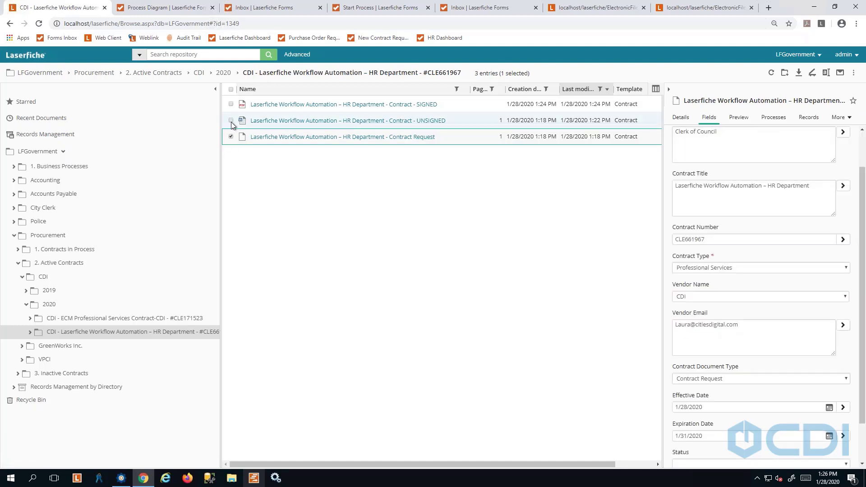
pyautogui.click(231, 137)
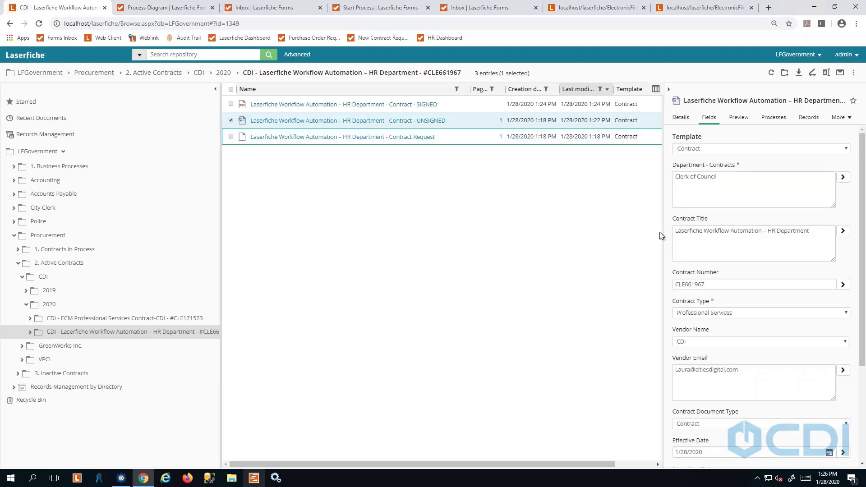
pyautogui.moveTo(661, 235); pyautogui.dragTo(548, 236)
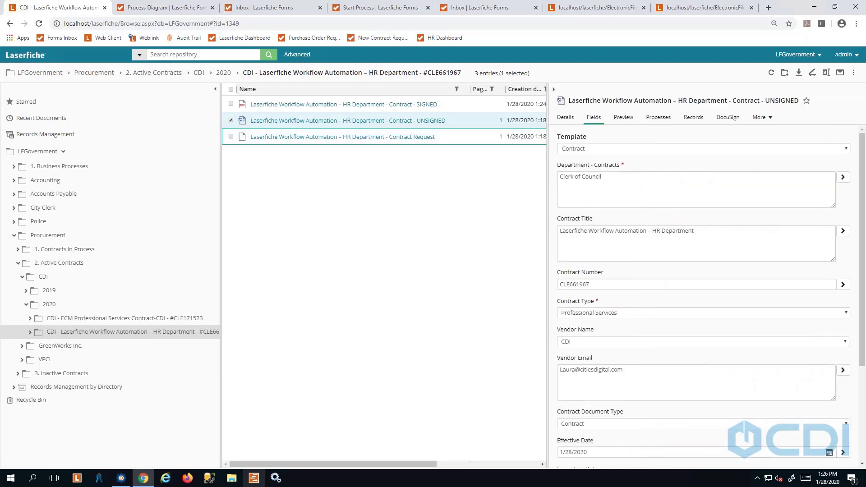
# Step: Open the unsigned contract's version history and compare Version 2 with Version 5
pyautogui.click(570, 120)
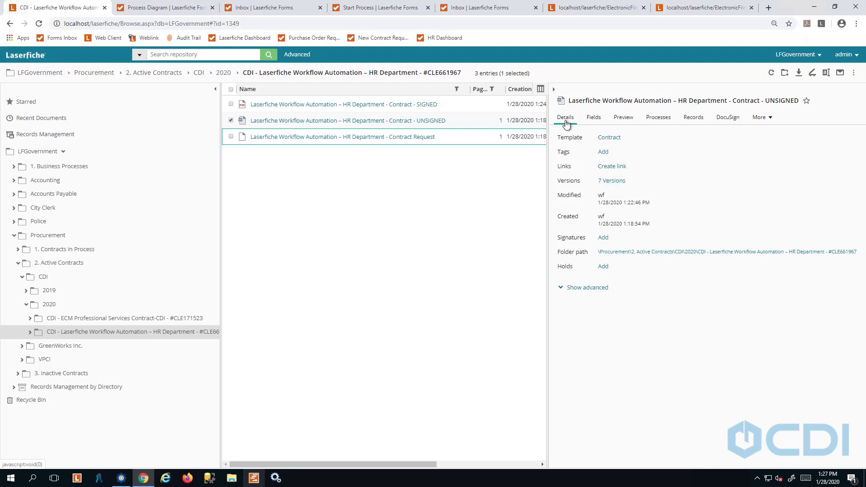
pyautogui.click(612, 181)
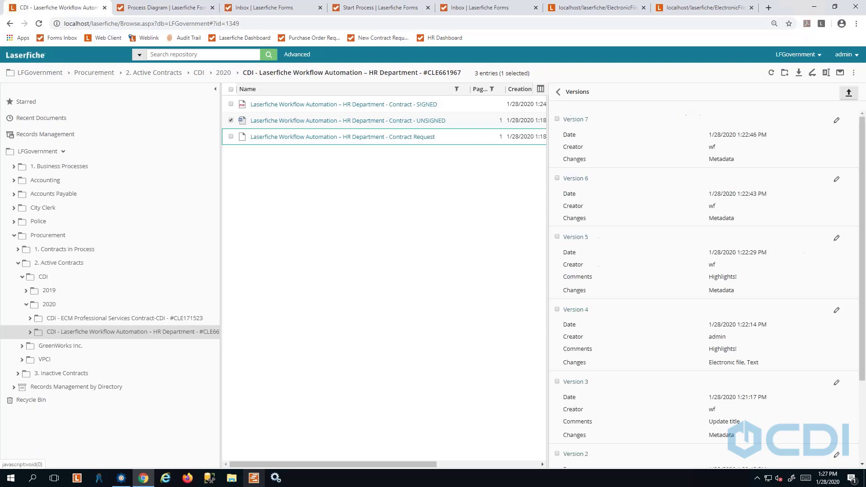
pyautogui.scroll(-1, 712, 246)
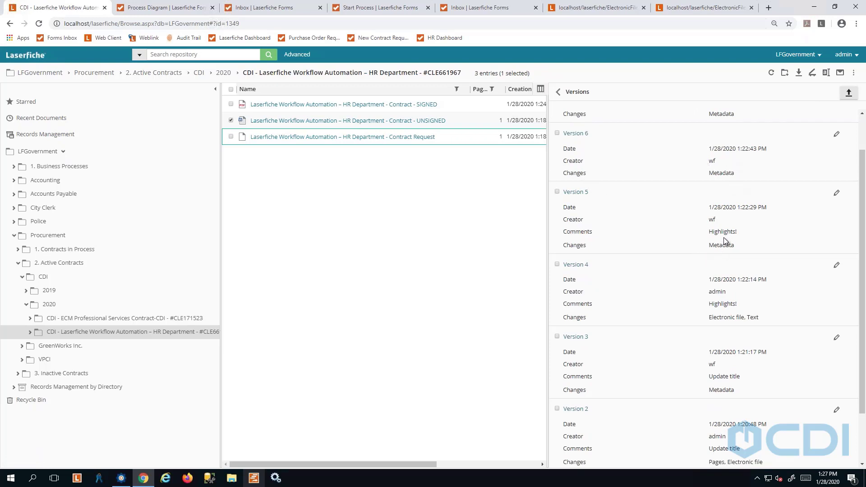
pyautogui.click(557, 192)
pyautogui.scroll(-1, 566, 318)
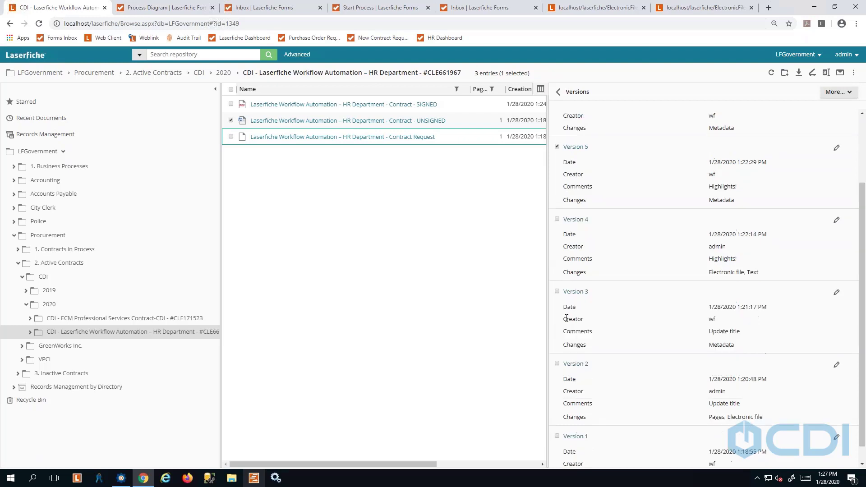
pyautogui.scroll(-1, 571, 336)
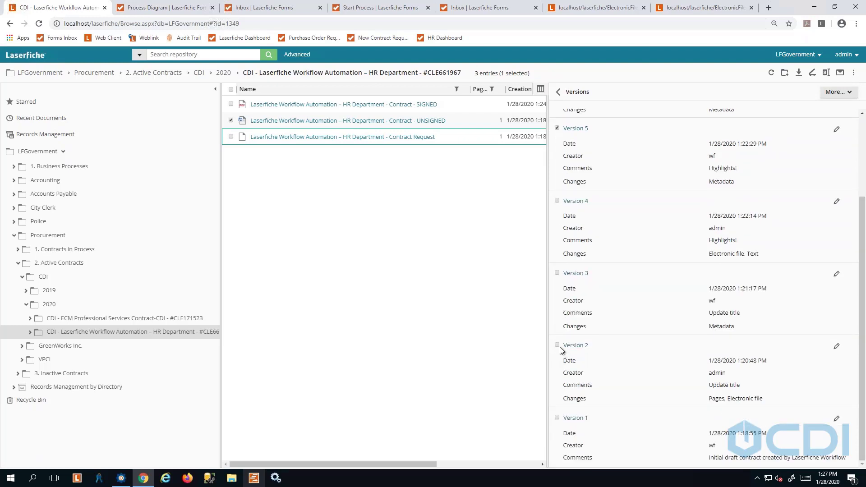
pyautogui.click(557, 346)
pyautogui.click(848, 92)
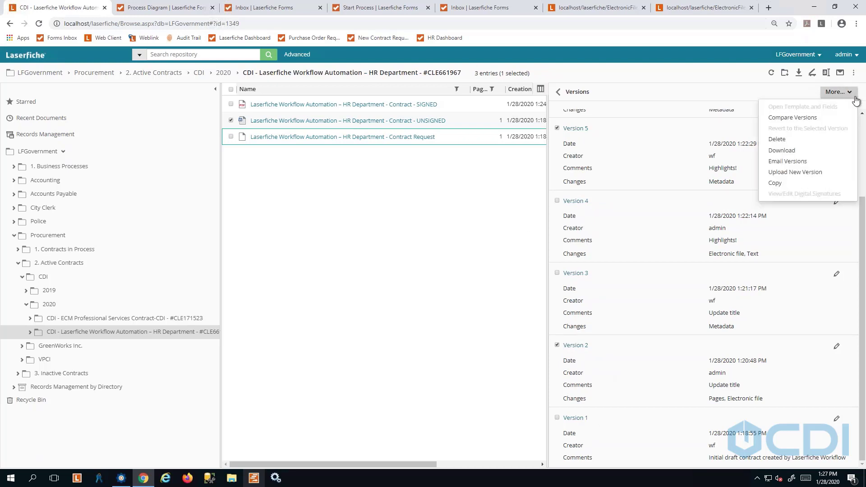
pyautogui.click(810, 118)
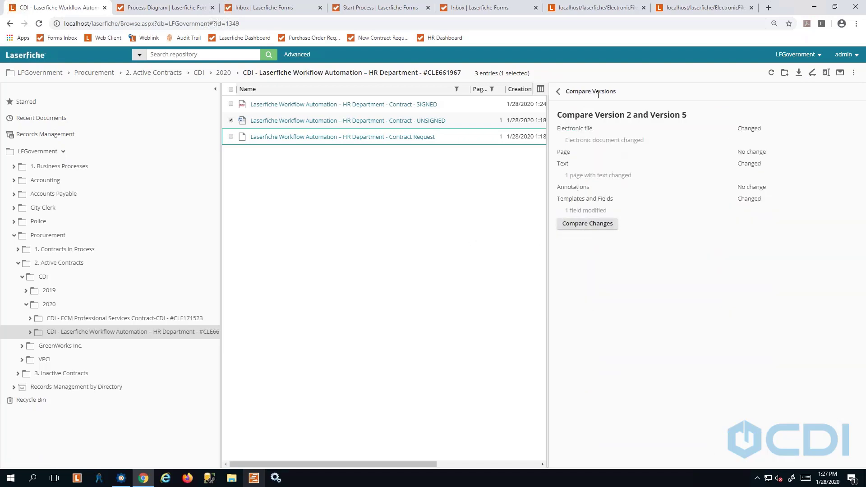
# Step: Open the compared changes in Word, review the contract title and the minimum insurance requirements, and close the comparison document
pyautogui.click(585, 224)
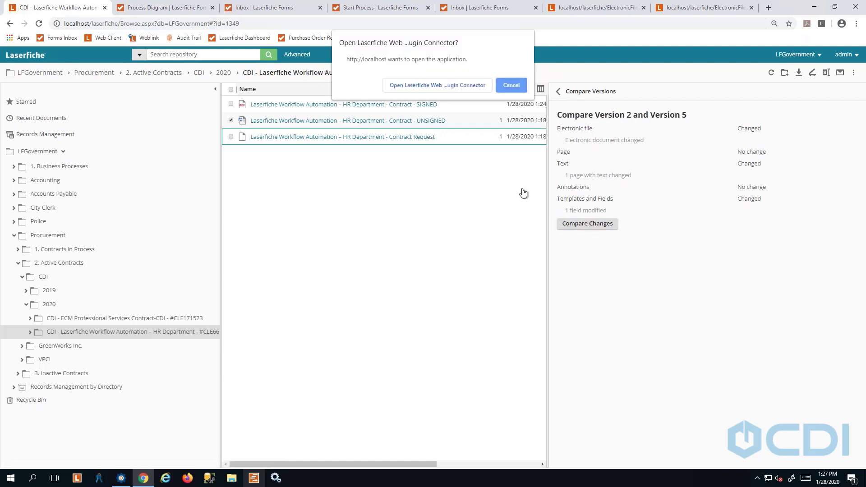
pyautogui.click(416, 86)
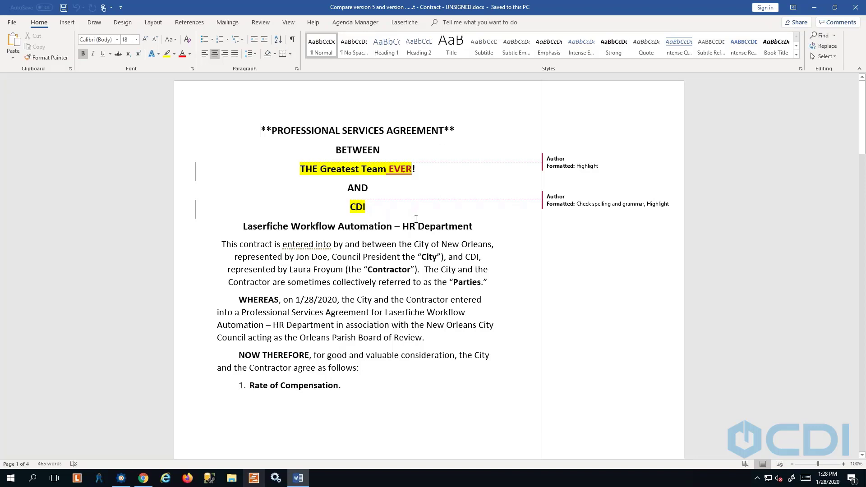
pyautogui.scroll(-10, 416, 220)
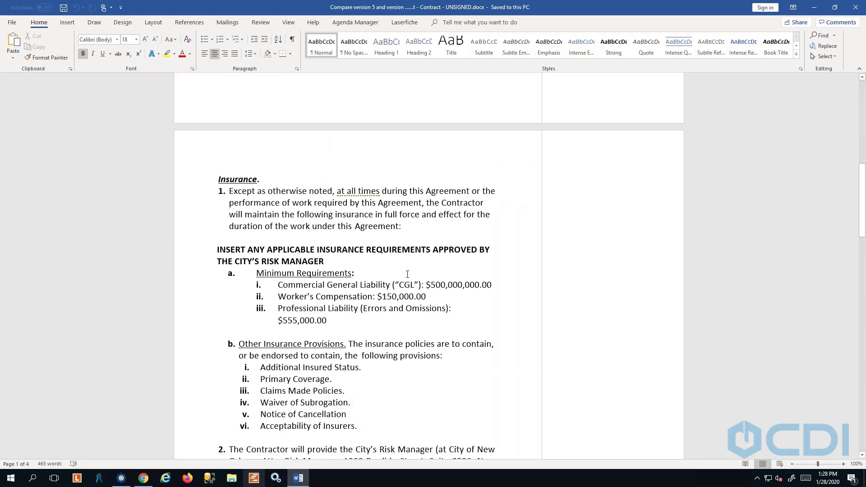
pyautogui.moveTo(430, 285); pyautogui.dragTo(483, 285)
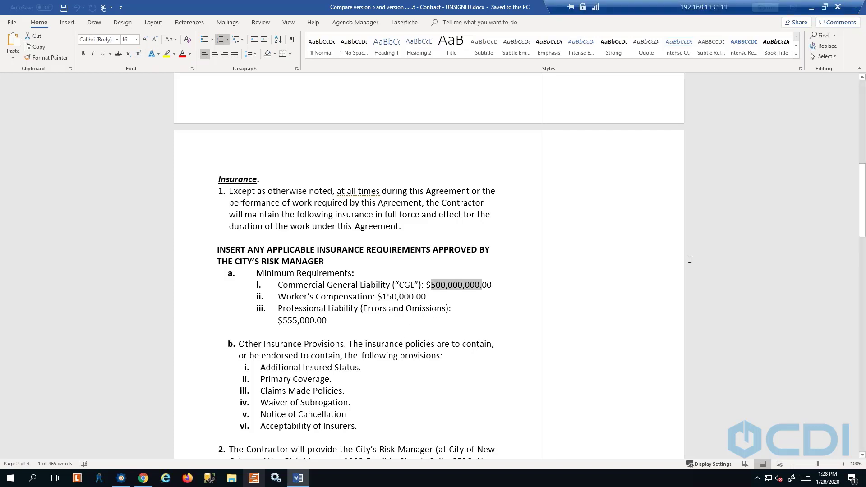
pyautogui.moveTo(698, 8); pyautogui.dragTo(578, 8)
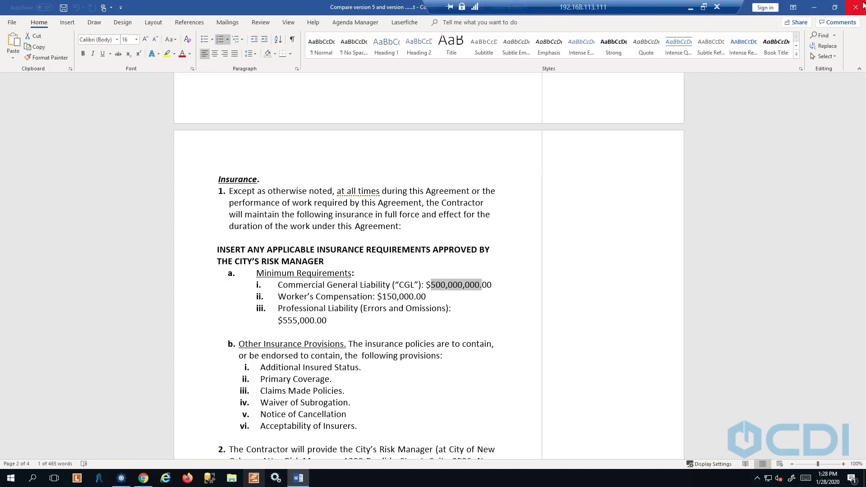
pyautogui.click(855, 7)
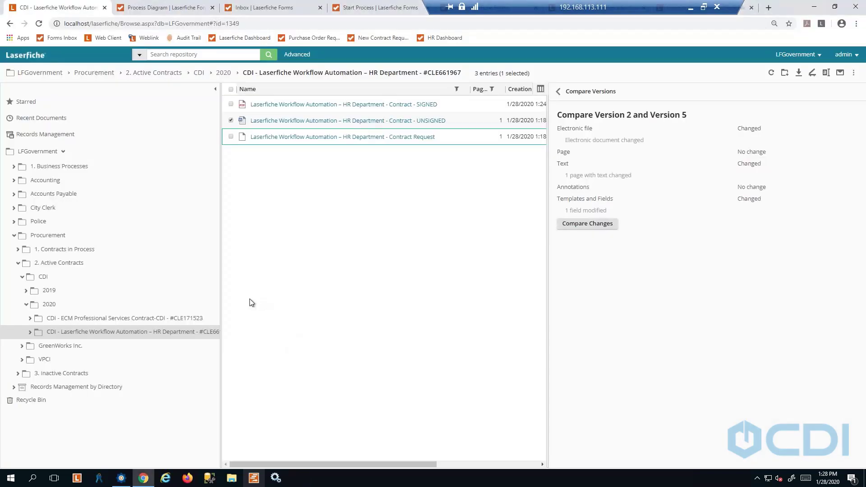
# Step: Examine the HR Department contract folder's template fields down to the contract review date
pyautogui.click(53, 334)
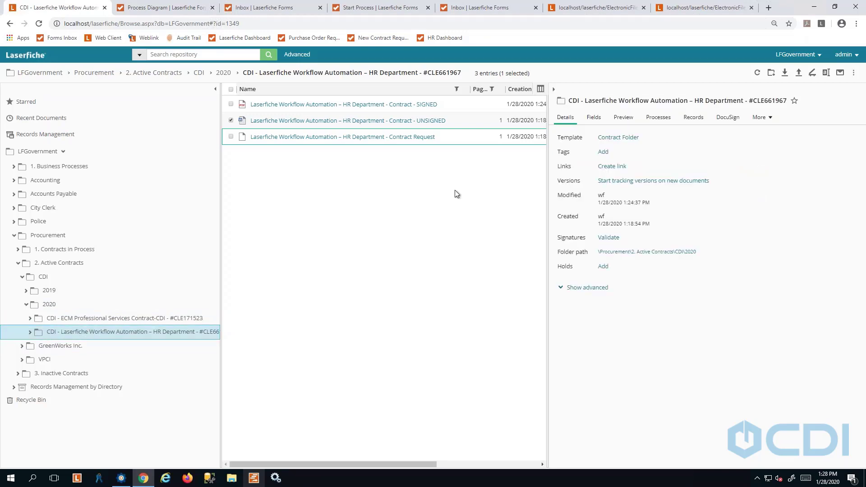
pyautogui.click(593, 119)
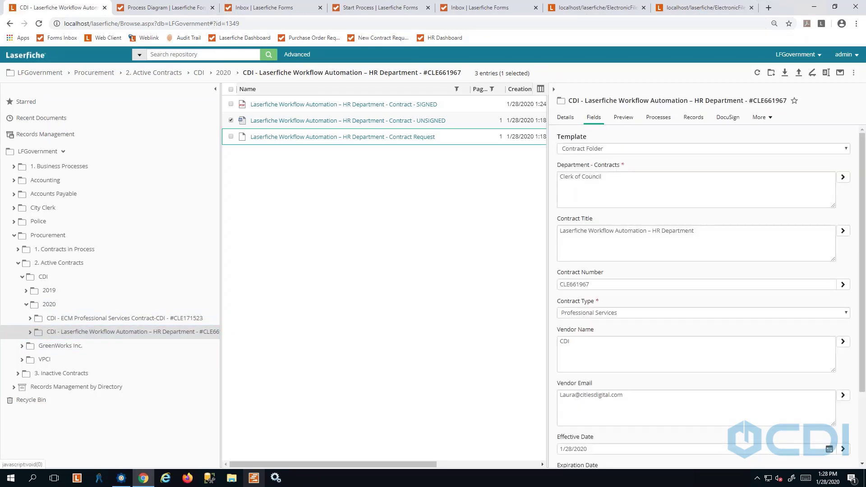
pyautogui.scroll(-2, 610, 207)
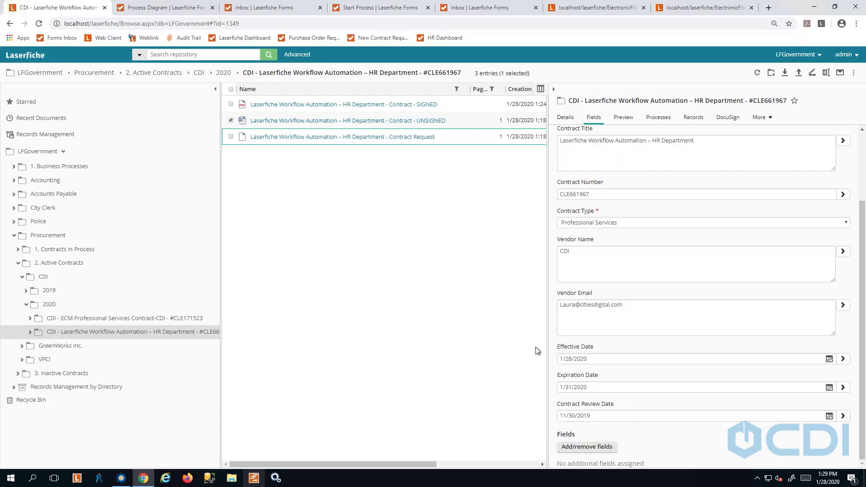
# Step: Check the contract folder's DocuSign information and collapse the 2020 and CDI folders in the repository tree
pyautogui.click(26, 305)
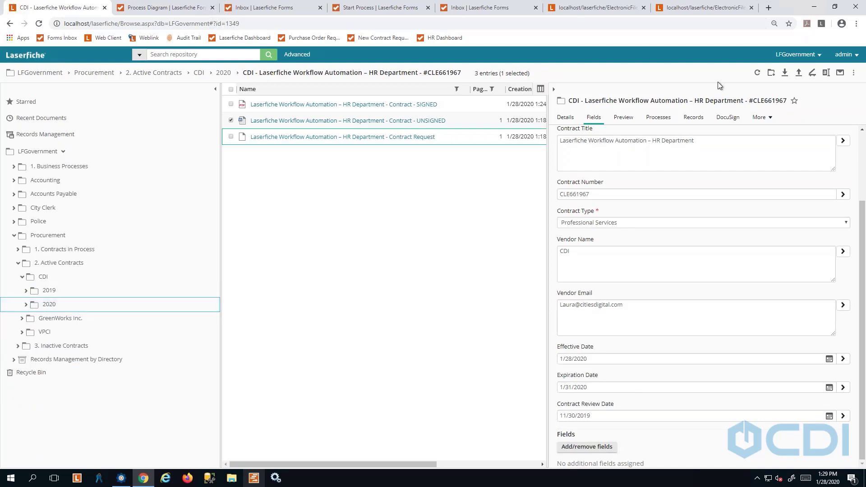
pyautogui.click(731, 121)
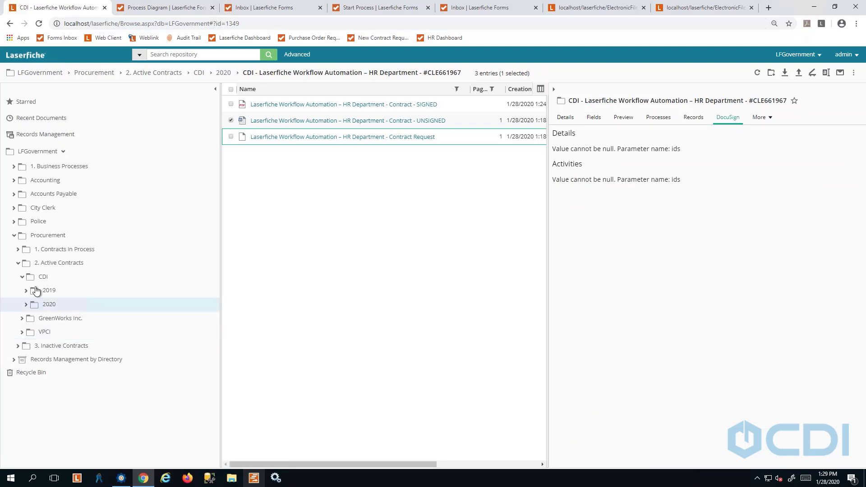
pyautogui.click(23, 278)
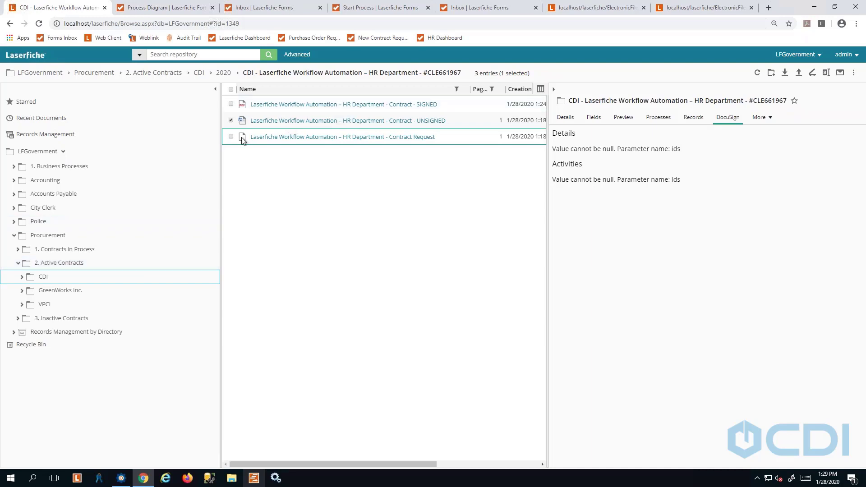
# Step: Open the signed HR Department contract, skim its first pages, and return to the repository folder view
pyautogui.click(301, 105)
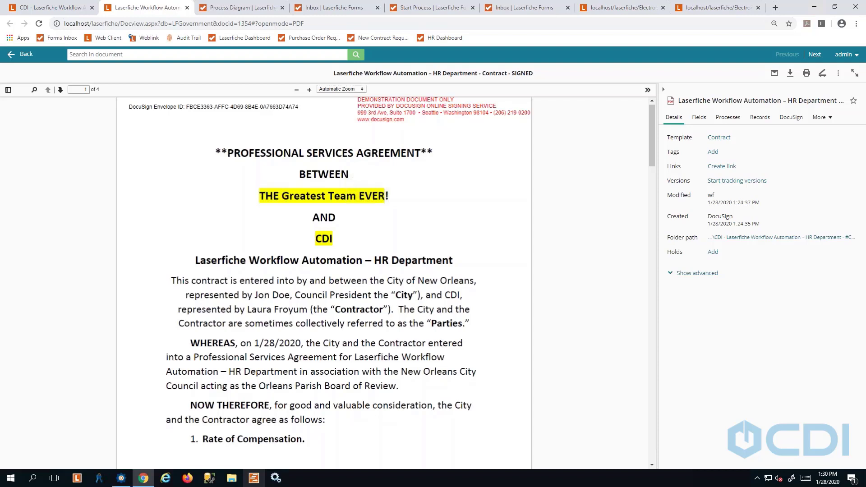
pyautogui.scroll(-7, 510, 244)
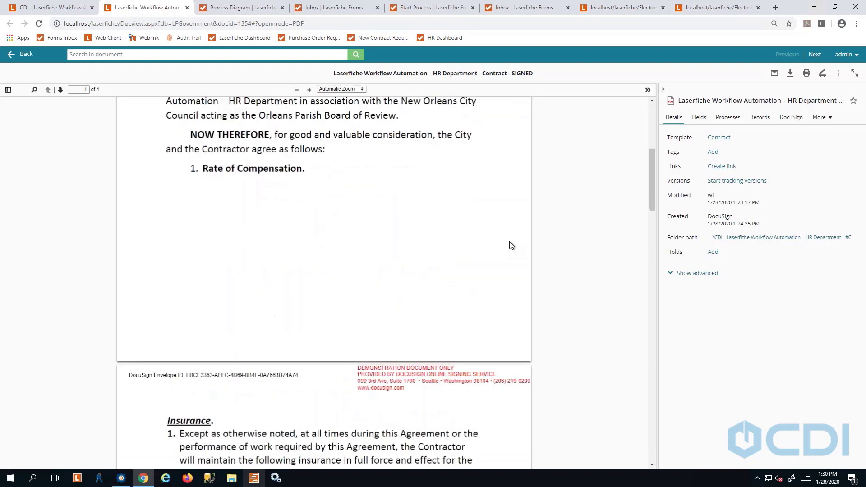
pyautogui.scroll(7, 510, 245)
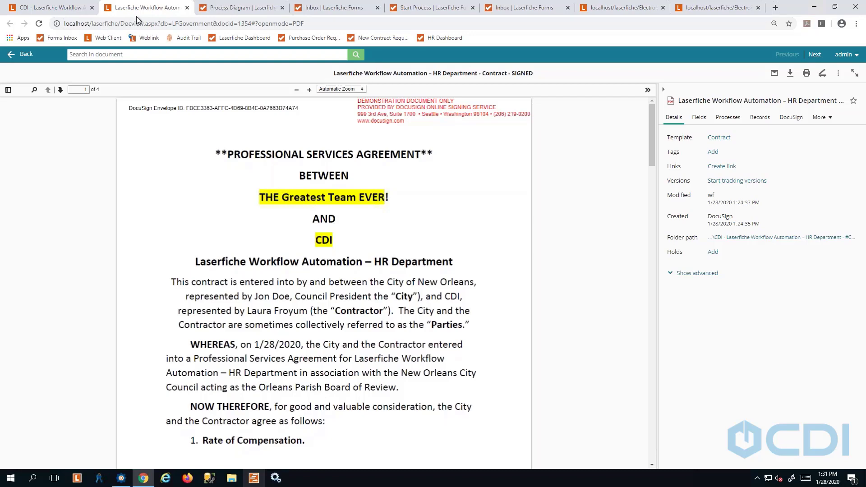
pyautogui.click(37, 10)
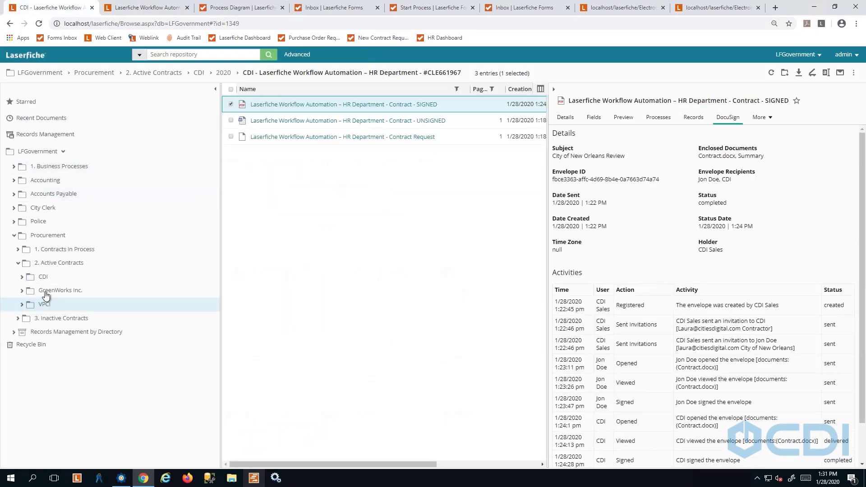
# Step: Open the CDI Park City Contract folder under Contracts in Process and check the unsigned contract's version history
pyautogui.click(17, 250)
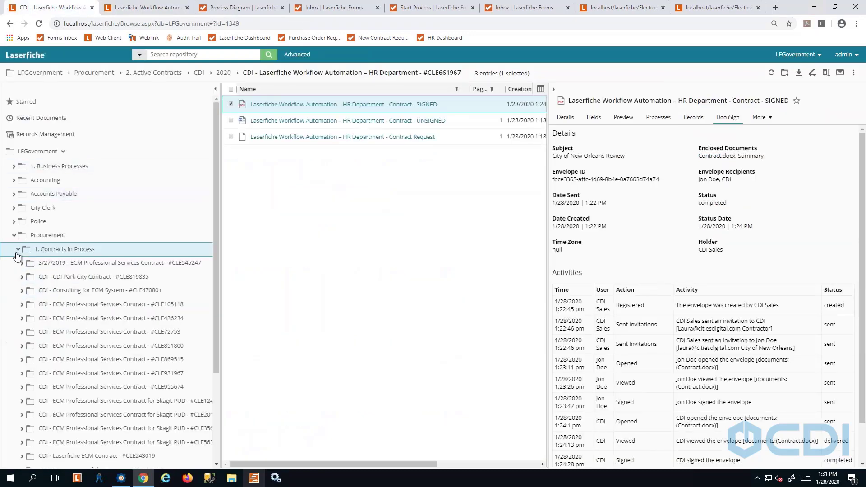
pyautogui.click(22, 279)
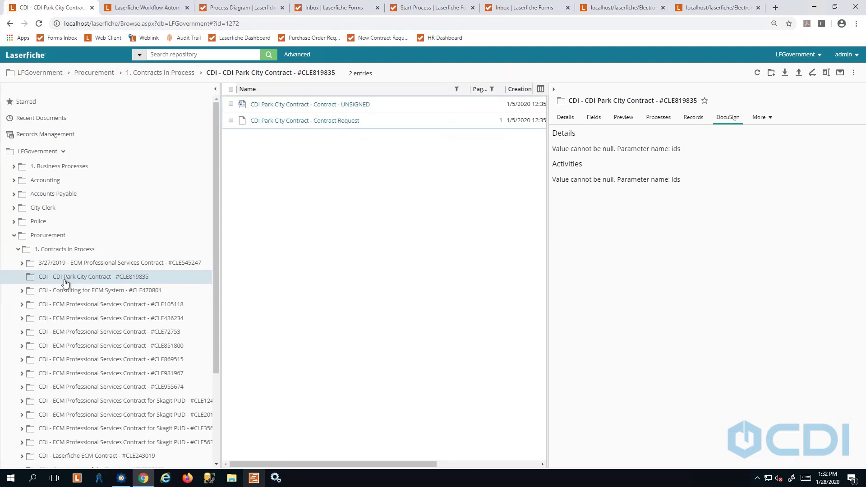
pyautogui.click(231, 104)
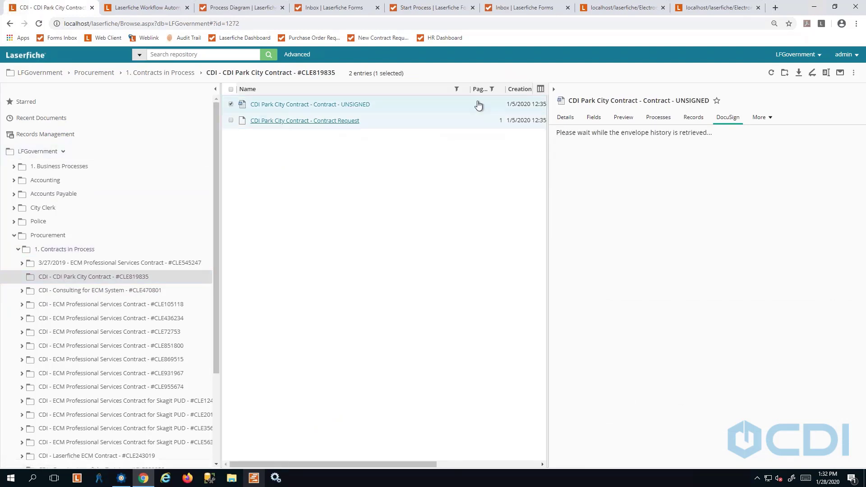
pyautogui.click(565, 121)
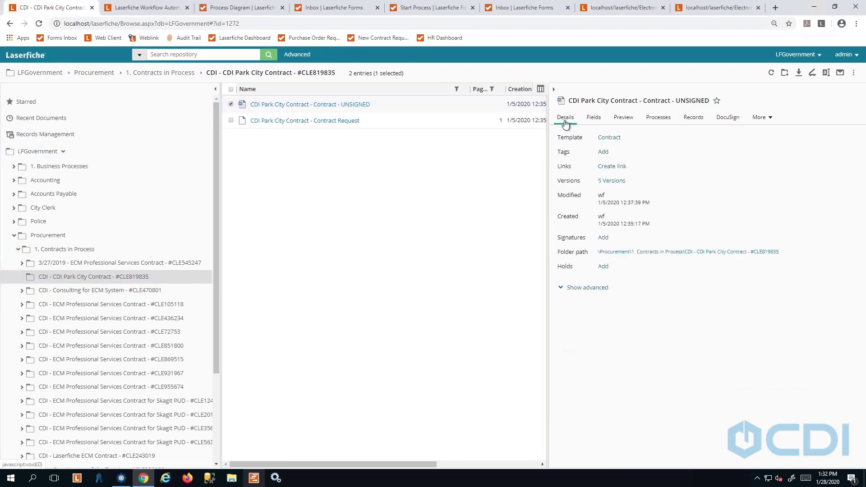
pyautogui.click(613, 181)
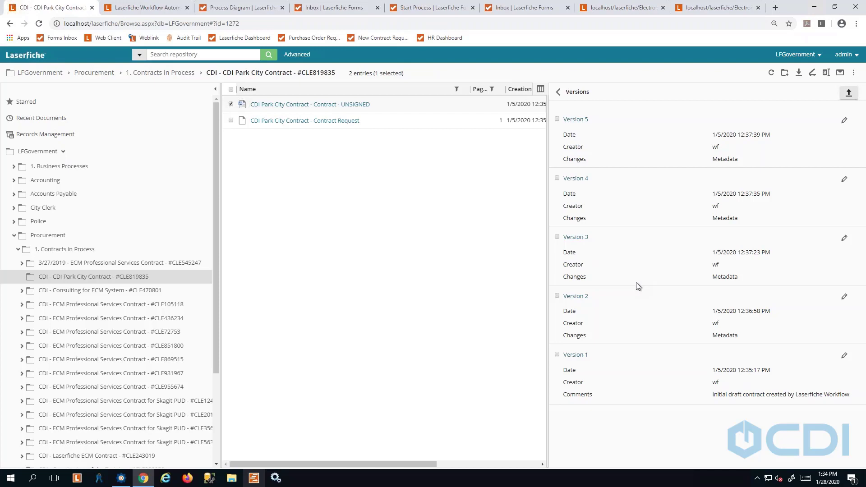
# Step: Switch to Laserfiche Forms and view the inbox's own open tasks and the team tasks
pyautogui.click(172, 11)
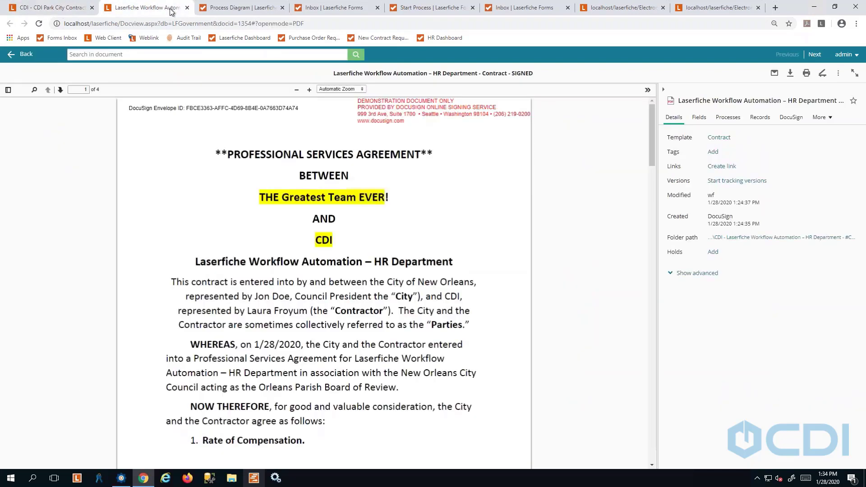
pyautogui.click(239, 8)
pyautogui.click(100, 55)
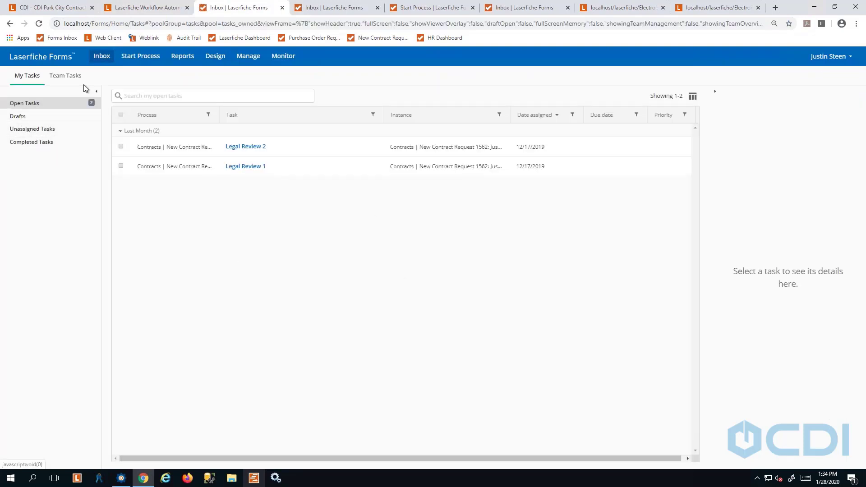
pyautogui.click(65, 75)
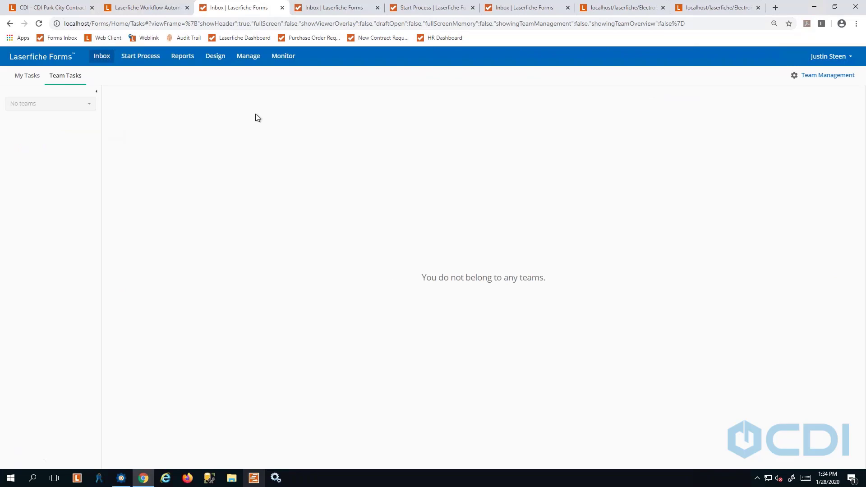